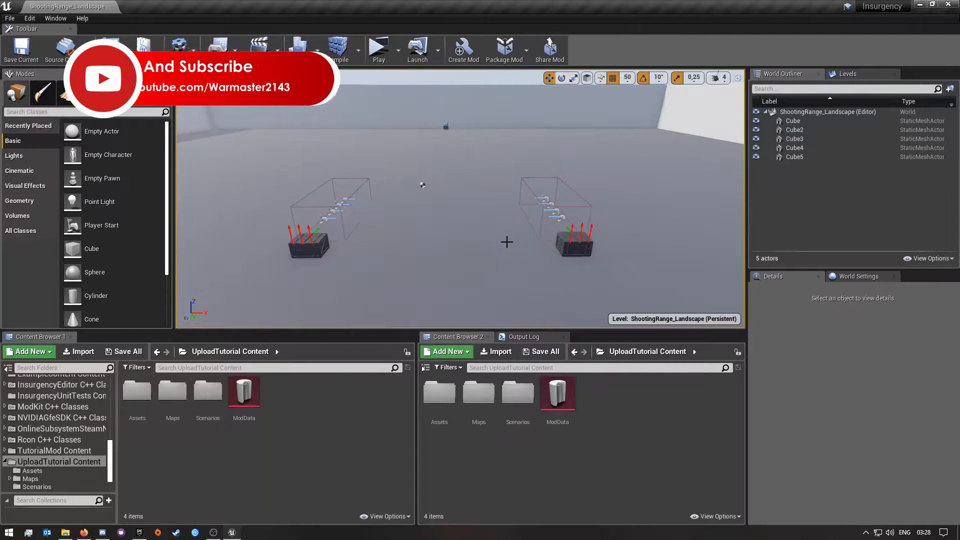
Step: Examine the shooting range level's spawn zones, player starts and supply crates in the perspective viewport
right_click_drag(485, 209, 504, 220)
key("w")
key("s")
key("s")
key("s")
key("d")
key("w")
key("w")
key("s")
key("w")
key("s")
key("w")
key("s")
key("w")
key("w")
key("s")
key("w")
Step: Review the shooting range scenario's settings in the Scenarios folder and close the asset
double_click(518, 392)
left_click(453, 422)
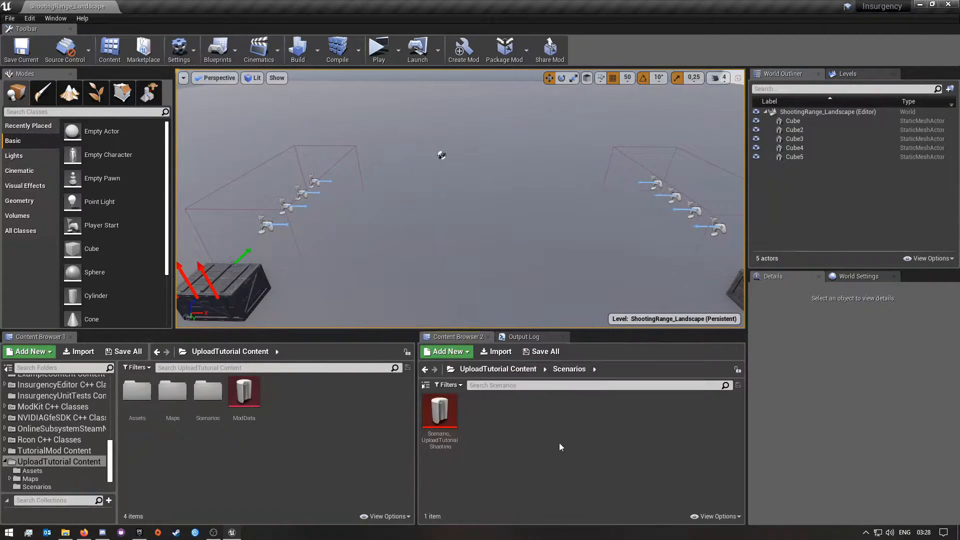
double_click(453, 422)
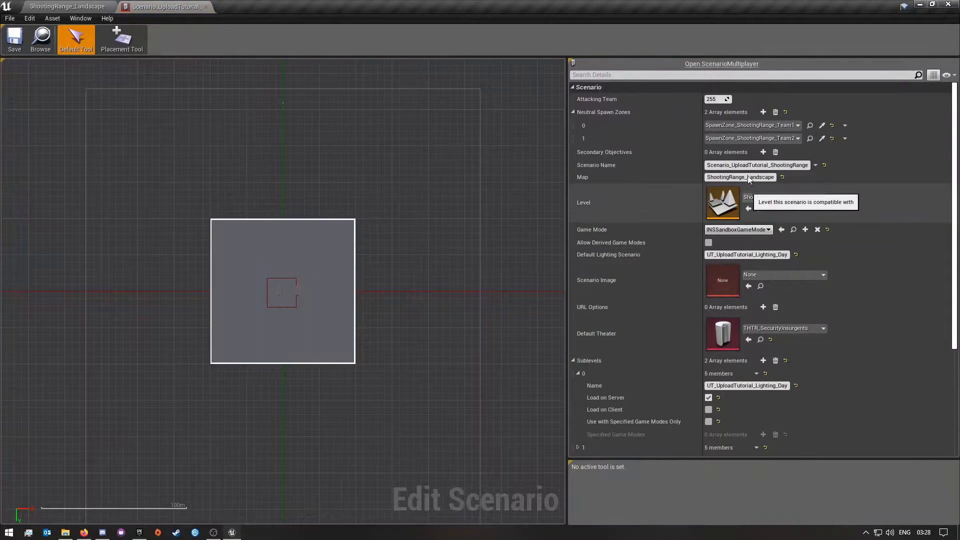
left_click(205, 7)
Step: Play-test the level in the game preview, walking around both supply crates and reloading the weapon
left_click(379, 47)
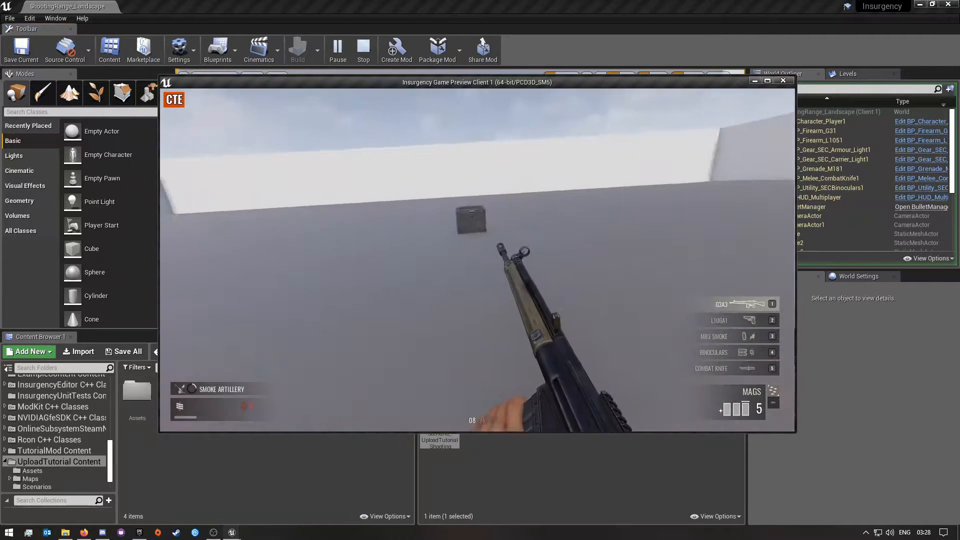
key("w")
key("w")
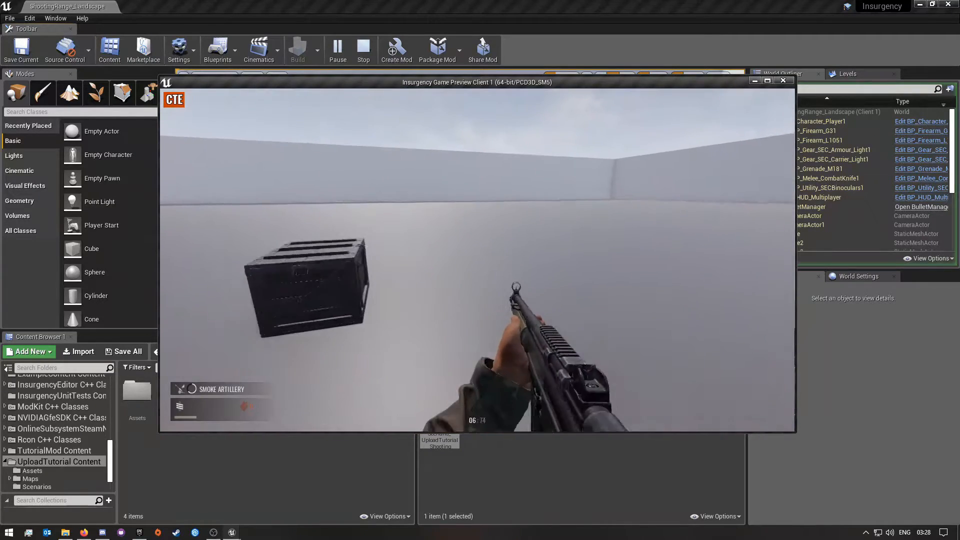
key("s")
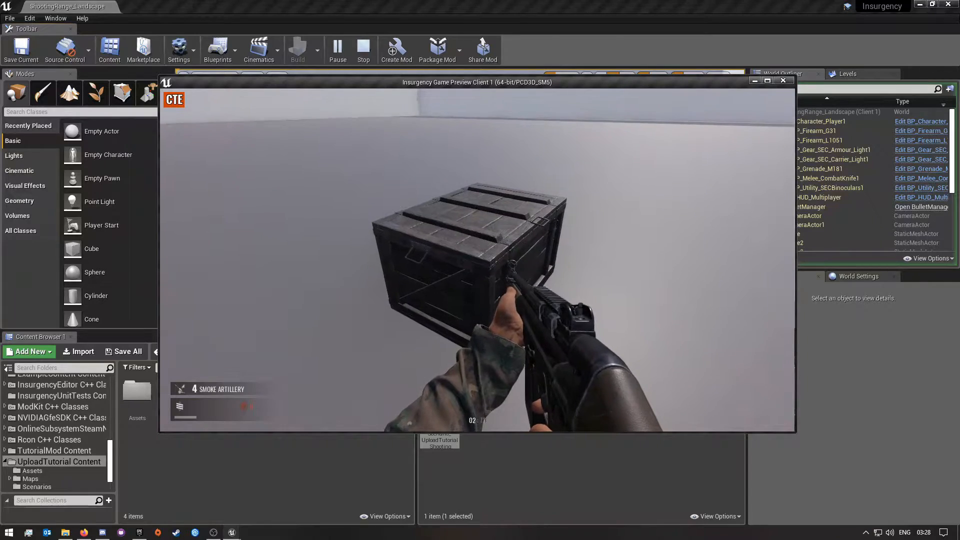
key("d")
key("w")
key("w")
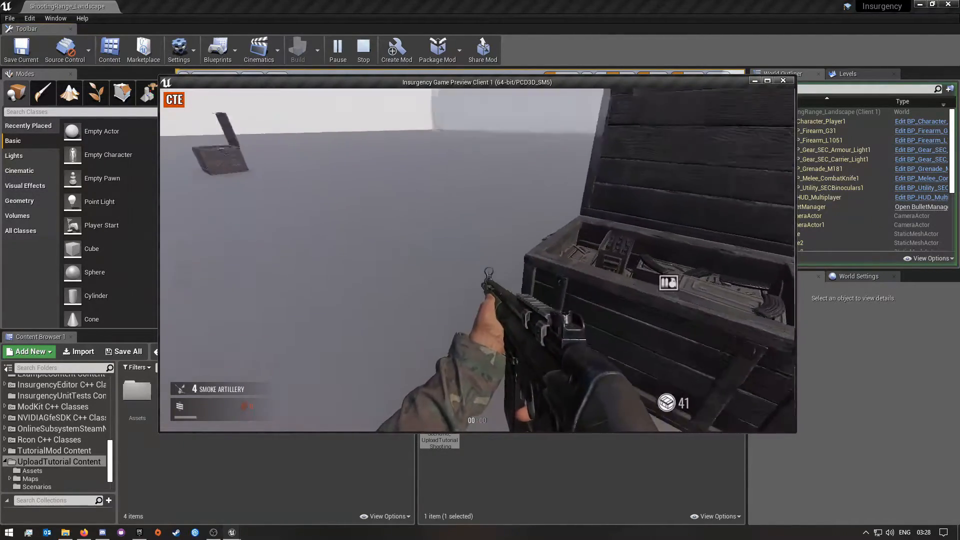
key("w")
key("r")
key("w")
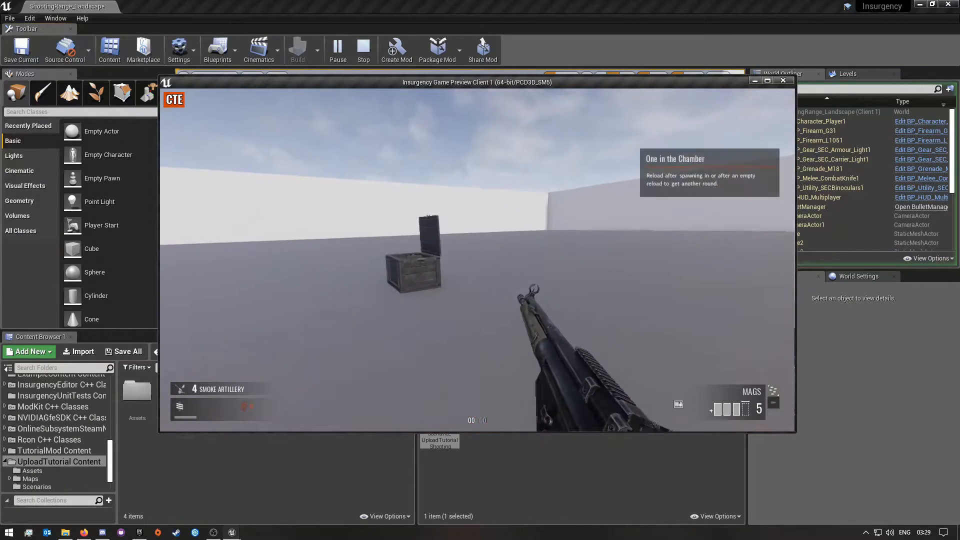
key("w")
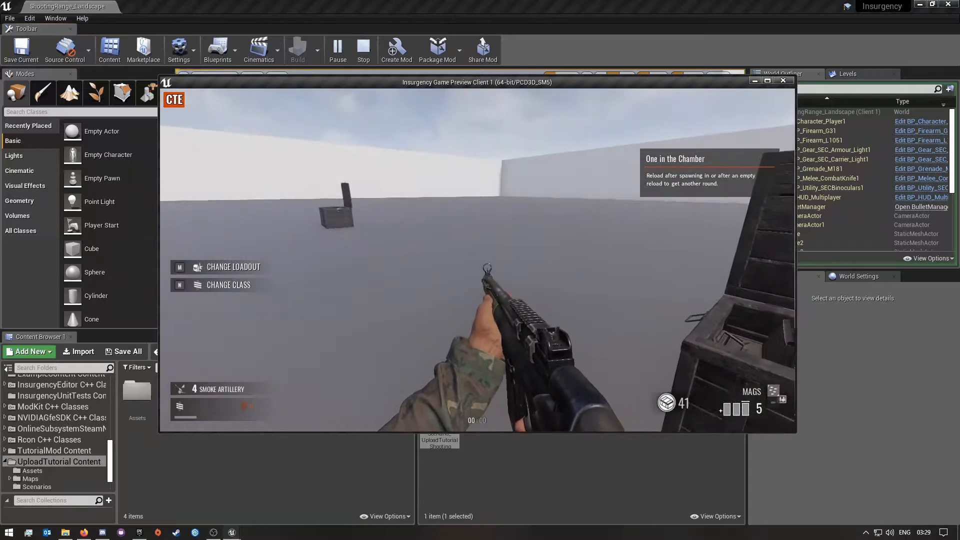
Step: Save the Commander loadout in the game preview and end the play session, dismissing the message log
key("m")
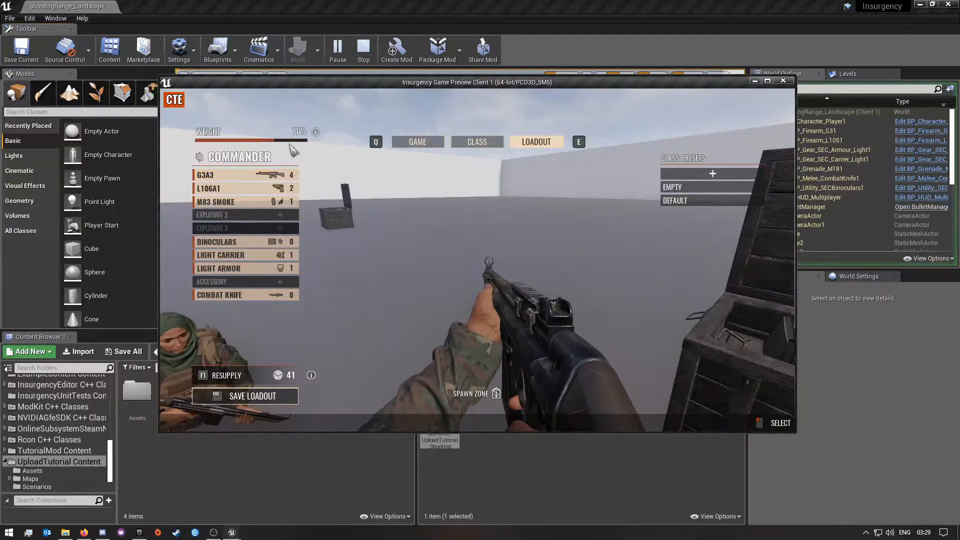
left_click(253, 396)
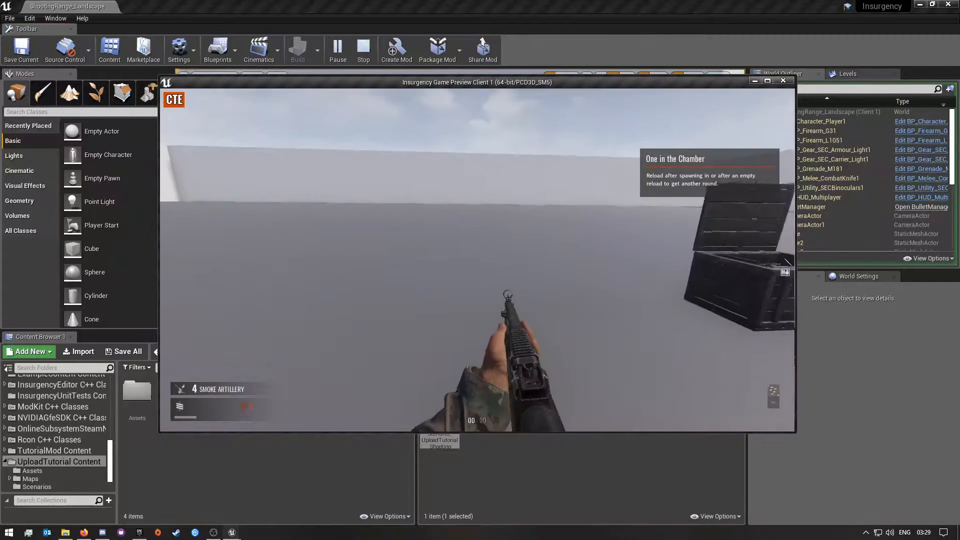
key("Escape")
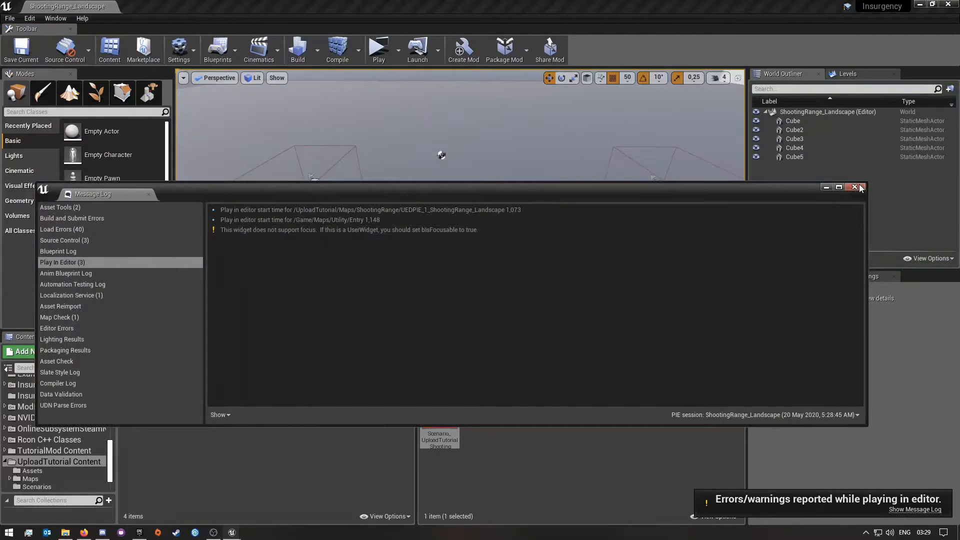
left_click(862, 186)
Step: Review the mod's in-game name, asset directories and map entry in the ModData asset, and close it
right_click_drag(512, 220, 491, 186)
key("s")
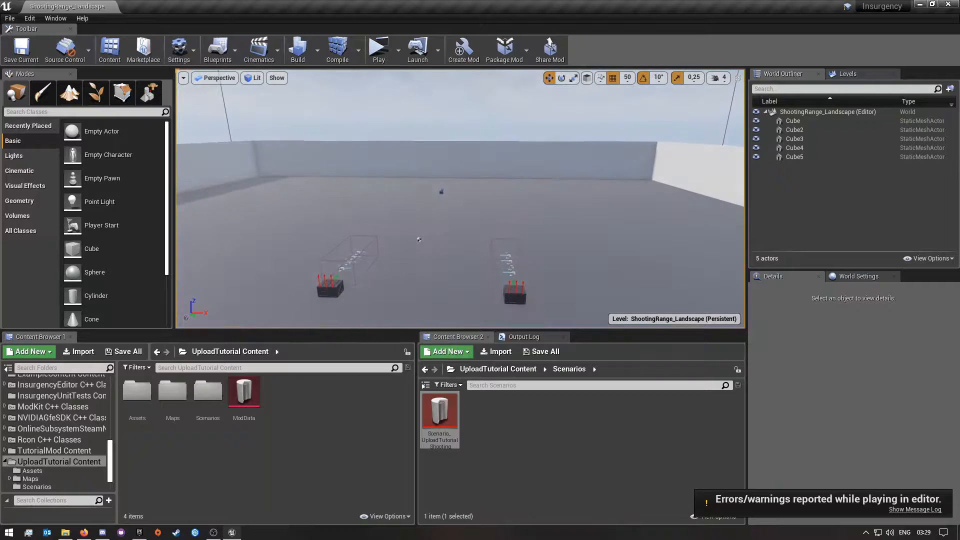
double_click(247, 392)
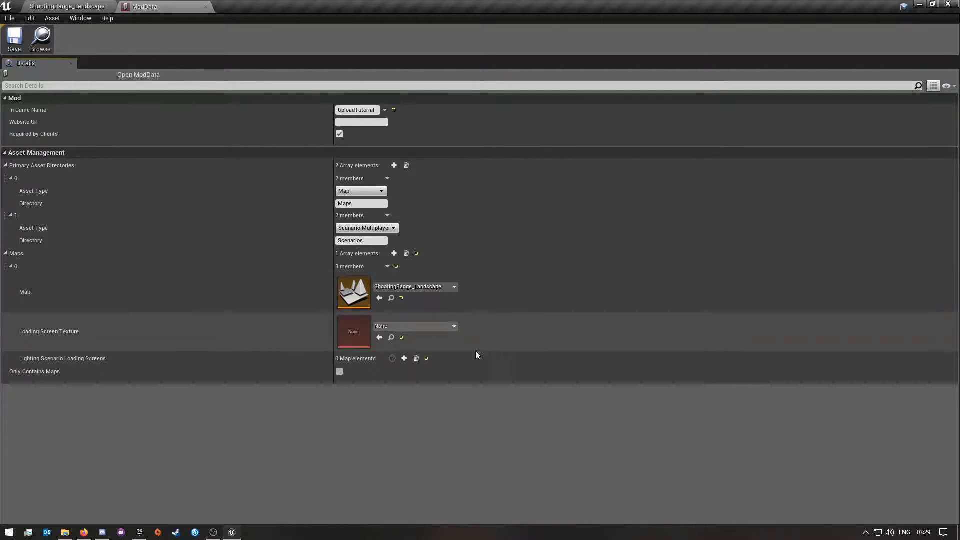
left_click(207, 8)
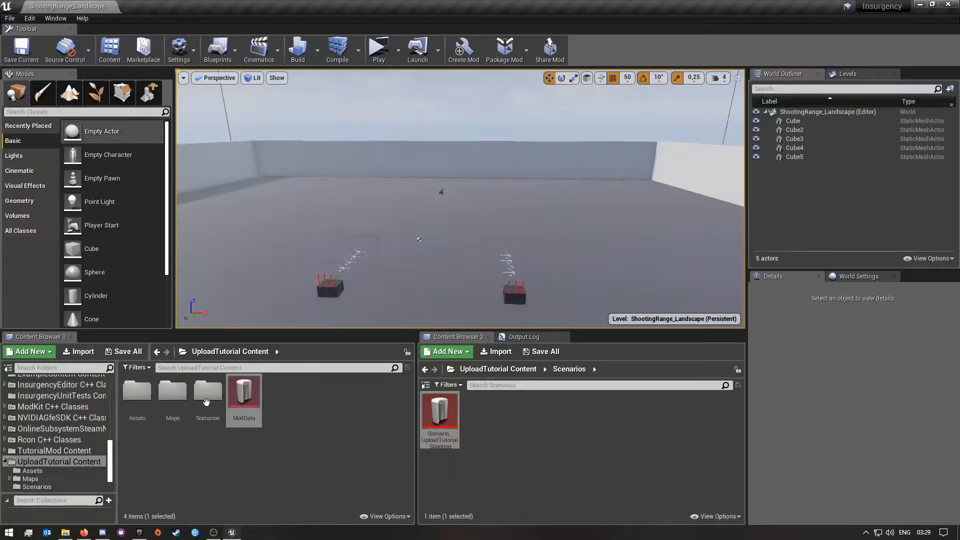
Step: Check the scenario asset's settings once more and return to the UploadTutorial Content root folder
double_click(208, 395)
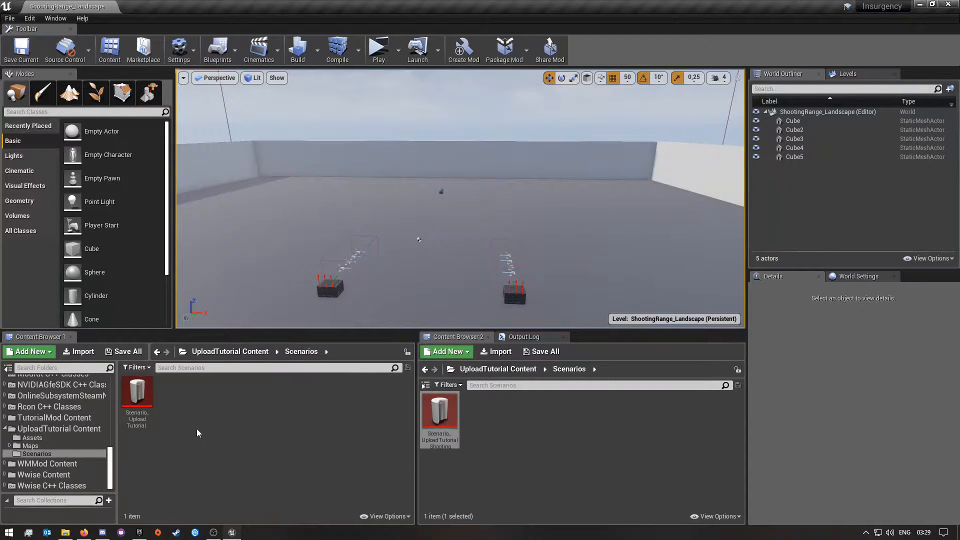
double_click(137, 392)
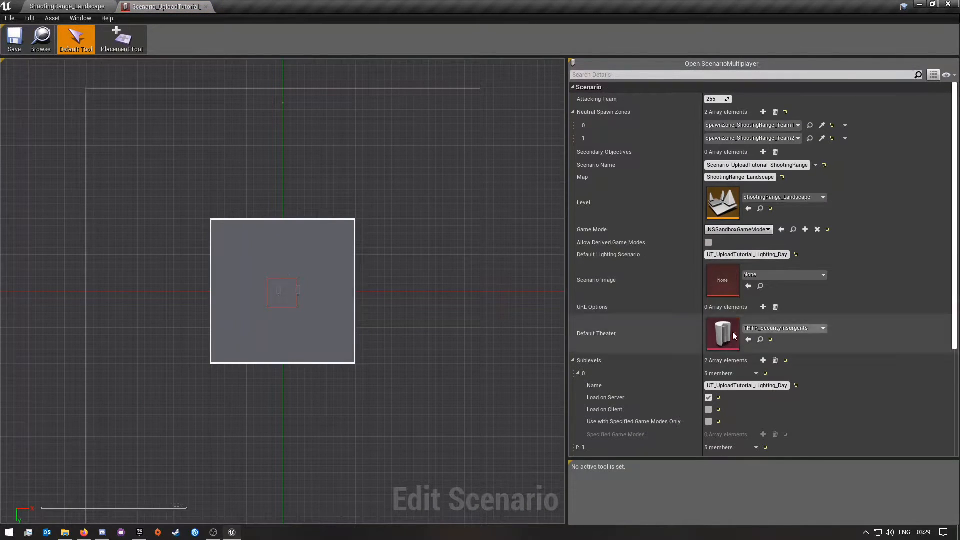
left_click(206, 7)
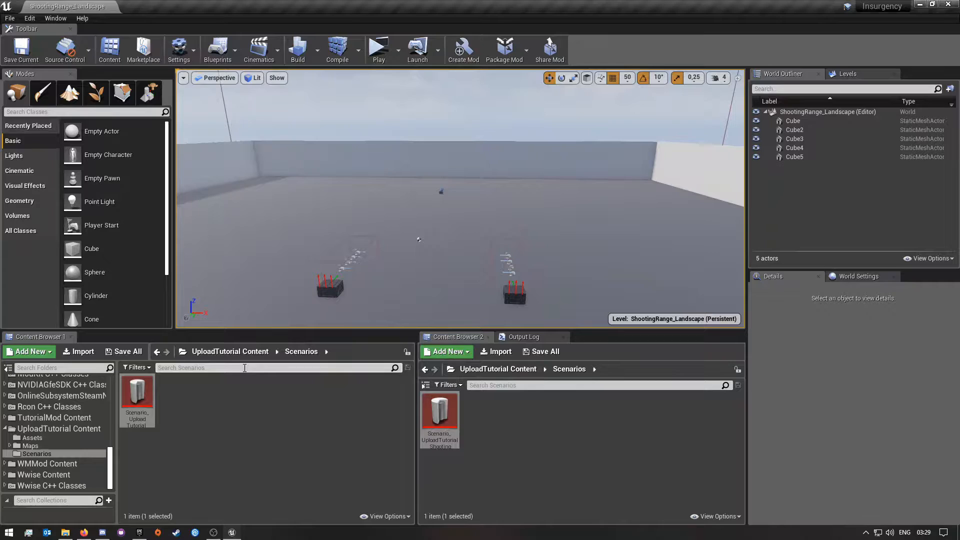
left_click(230, 352)
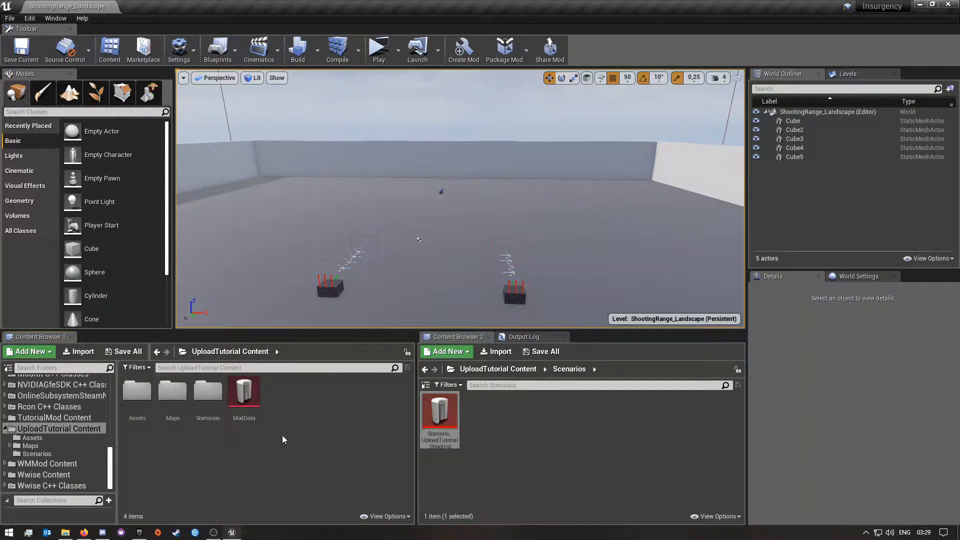
Step: Start a new mod entry in the Mod Manager and name it UploadTutorialMod
left_click(550, 48)
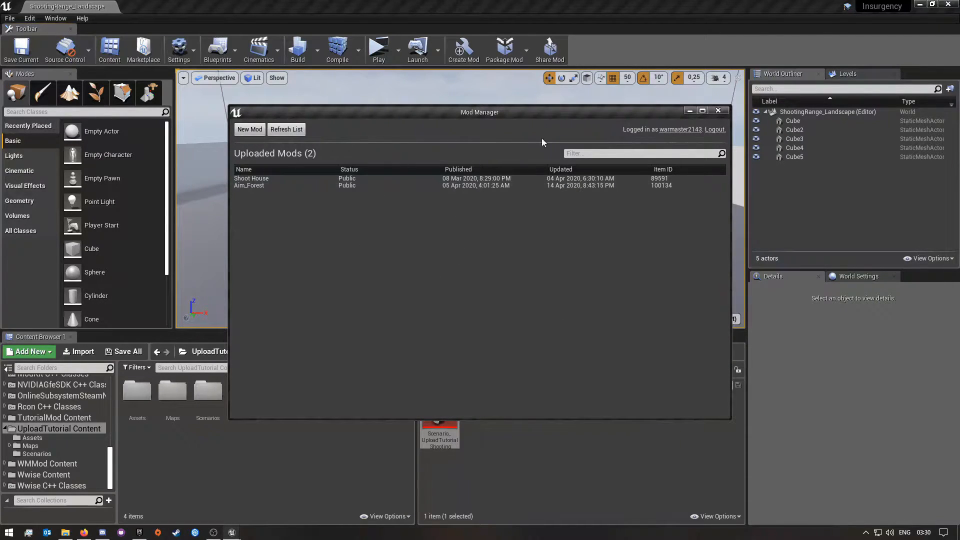
left_click(246, 131)
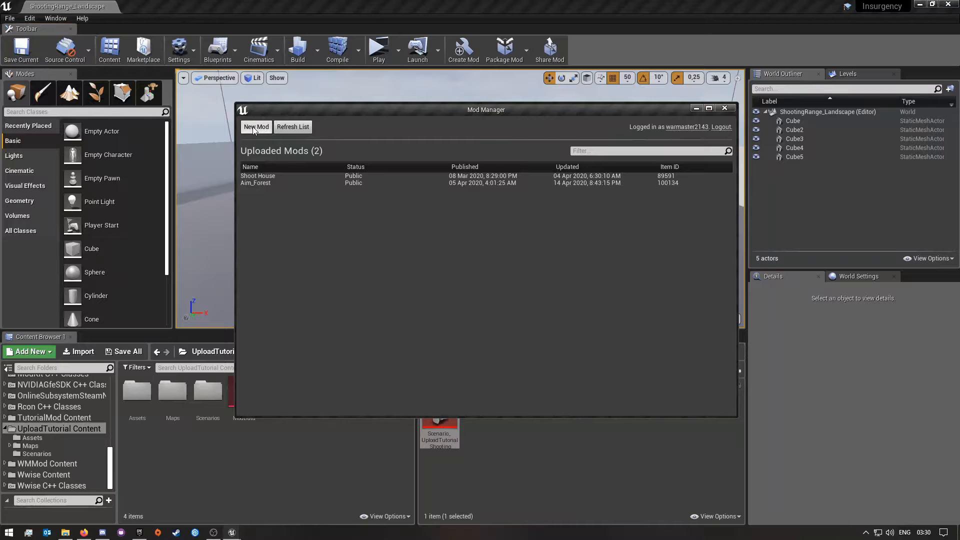
left_click(253, 127)
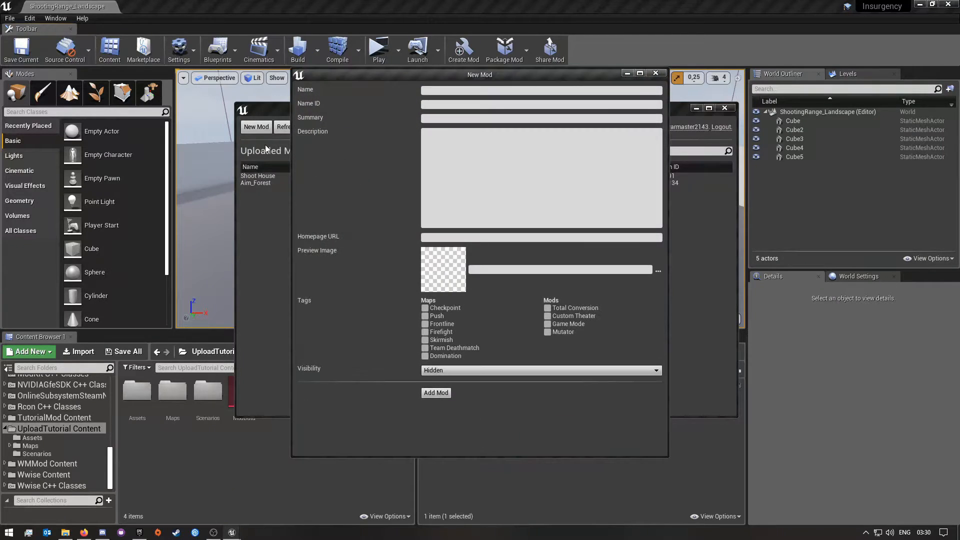
left_click(456, 90)
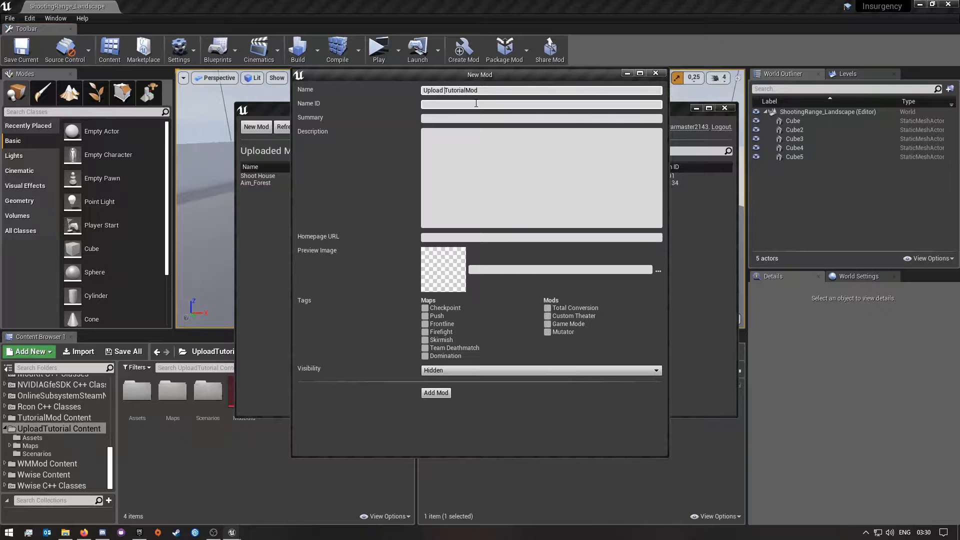
key("BackSpace")
left_click(442, 105)
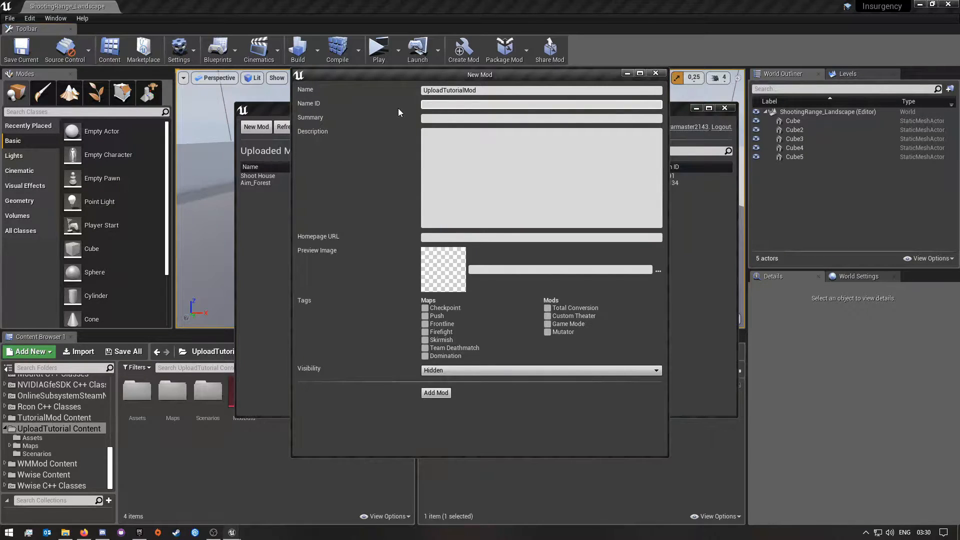
Step: Copy the mod's name into the Summary field
left_click_drag(491, 90, 342, 92)
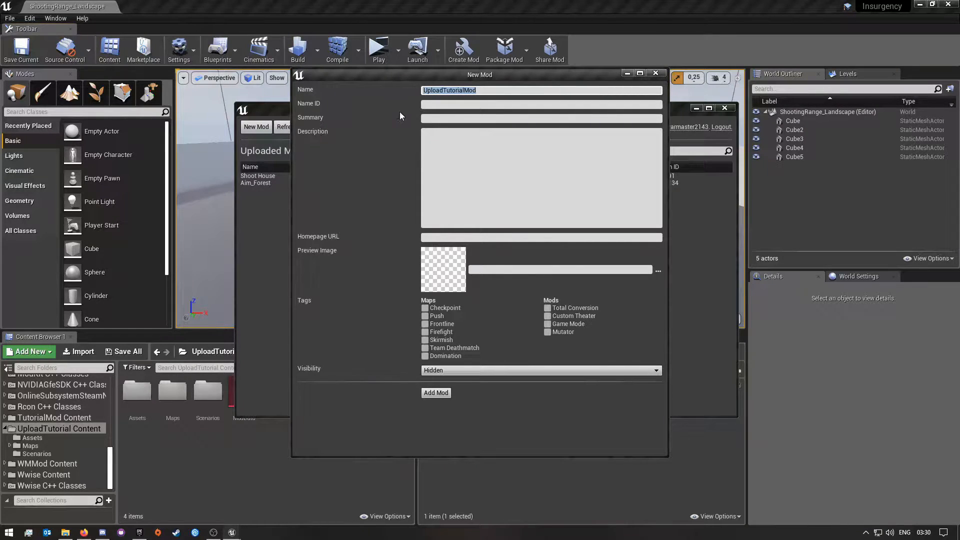
left_click(439, 104)
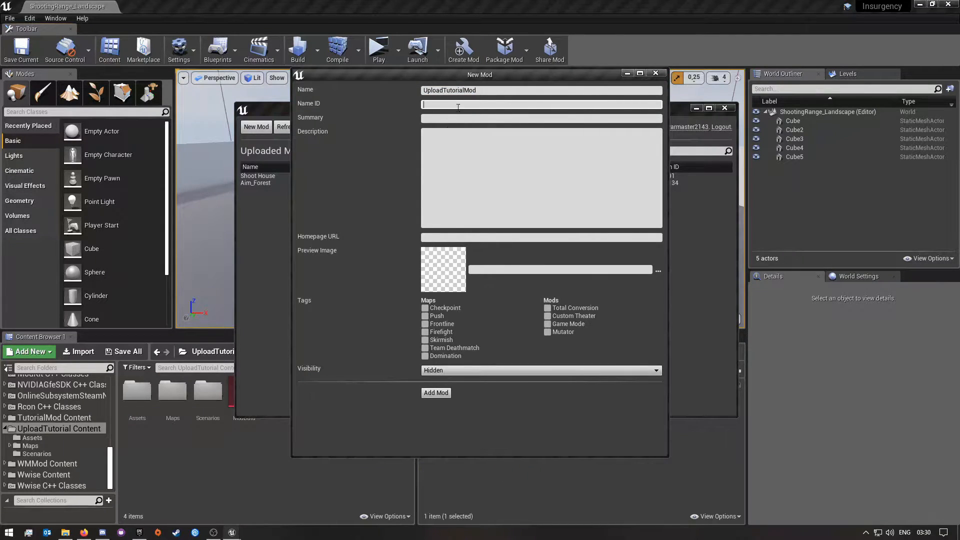
left_click_drag(482, 90, 370, 89)
key("ctrl+c")
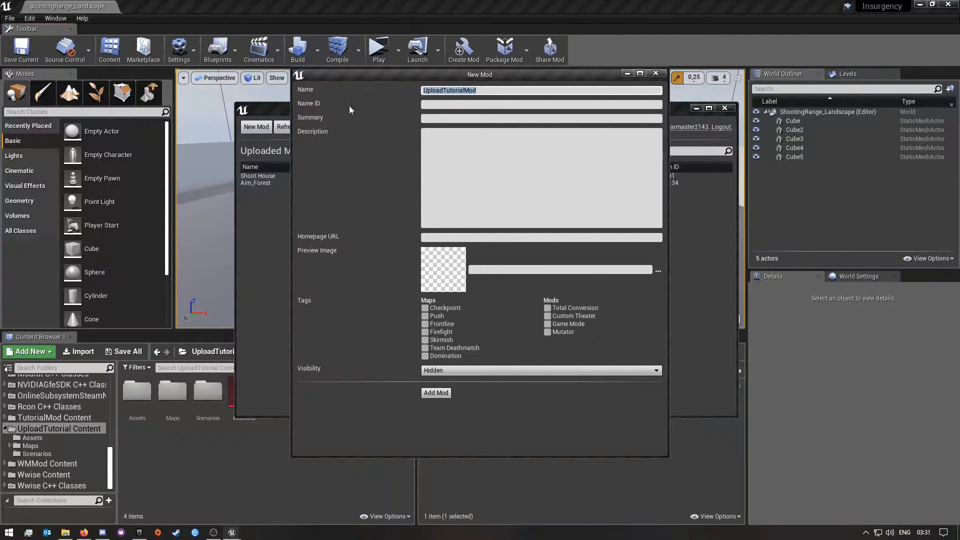
left_click(595, 120)
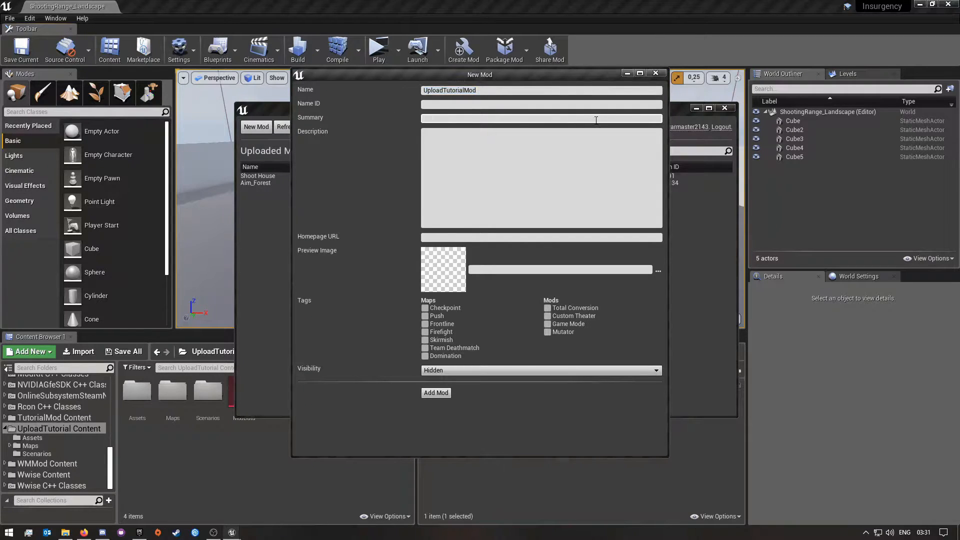
key("ctrl+v")
Step: Enter "This is a tutorial video mod" as the mod's description
left_click(439, 144)
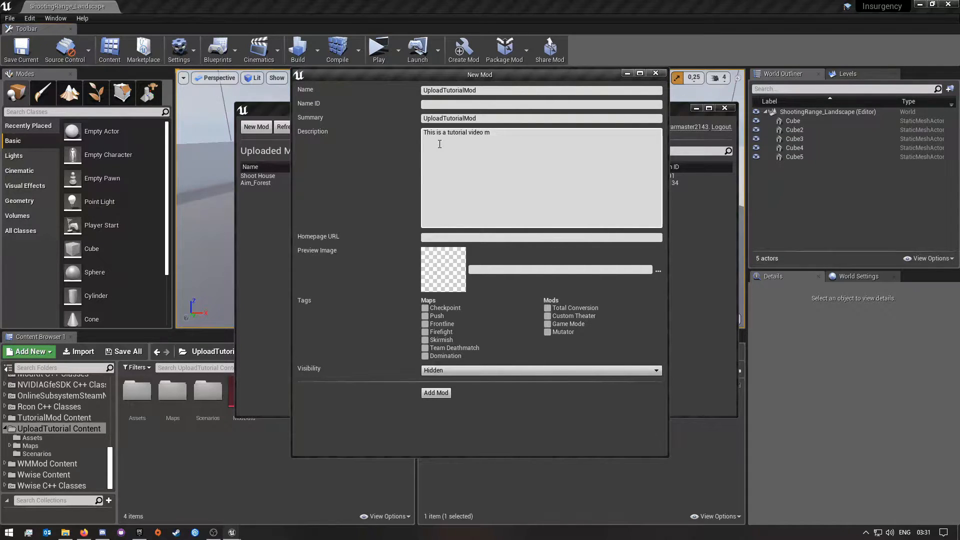
type("od")
key("Tab")
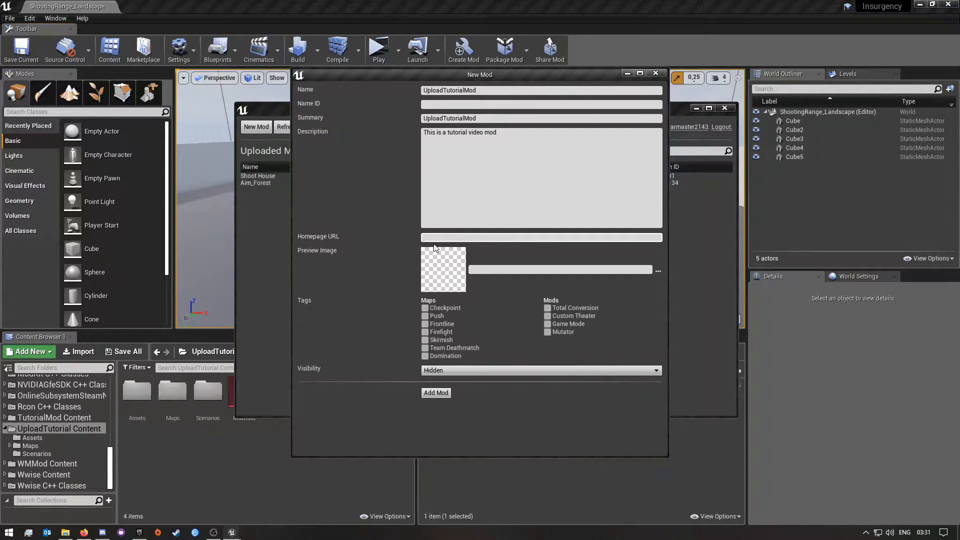
left_click(537, 224)
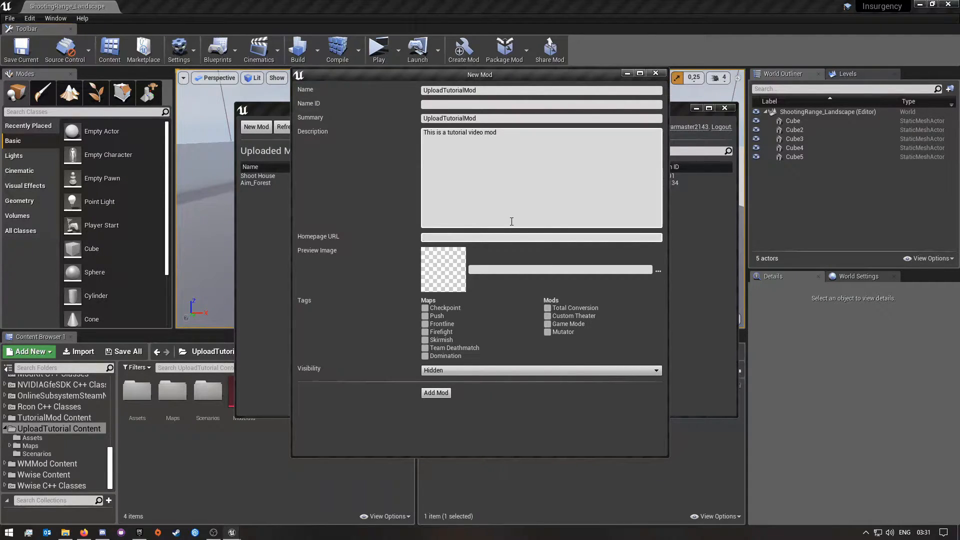
type("ttps://warmaster2143.co.za")
left_click_drag(503, 237, 353, 241)
left_click(549, 238)
left_click_drag(547, 238, 422, 239)
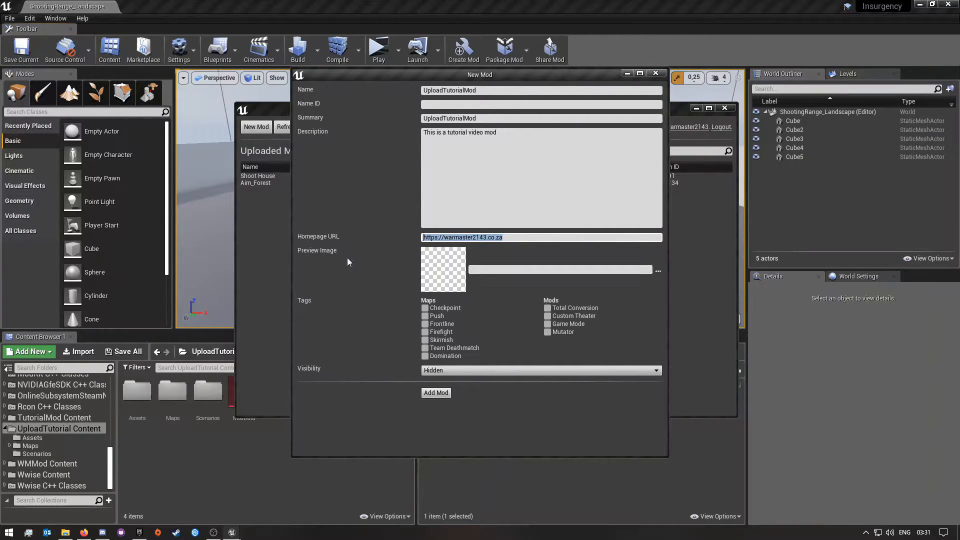
left_click(347, 258)
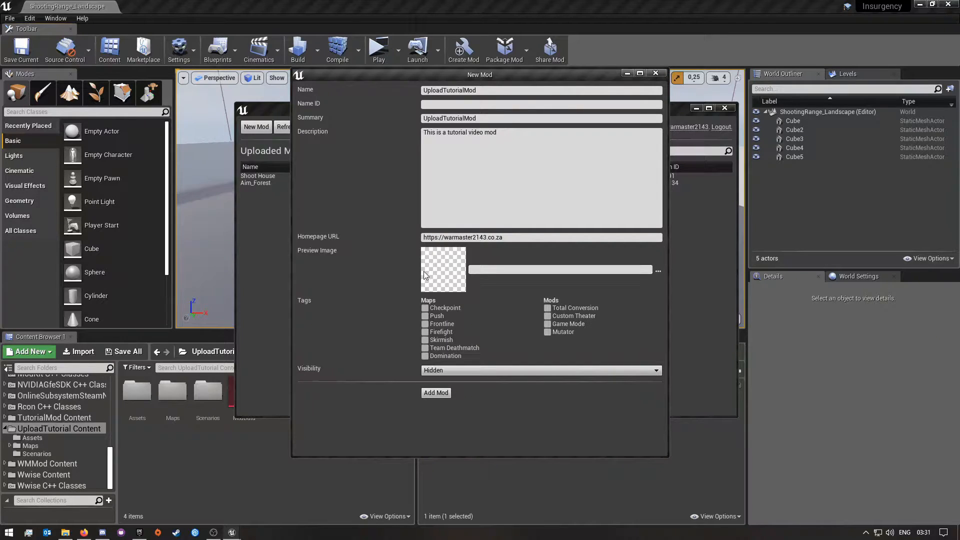
Step: Browse for the mod's preview image and open the Pictures Backup folder under Backups-Downloads on drive E
left_click(658, 271)
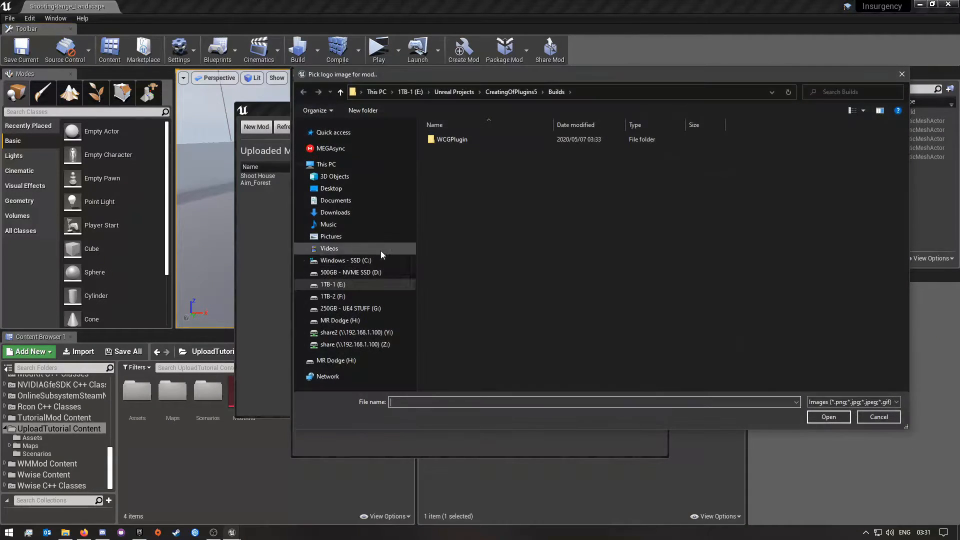
left_click(335, 239)
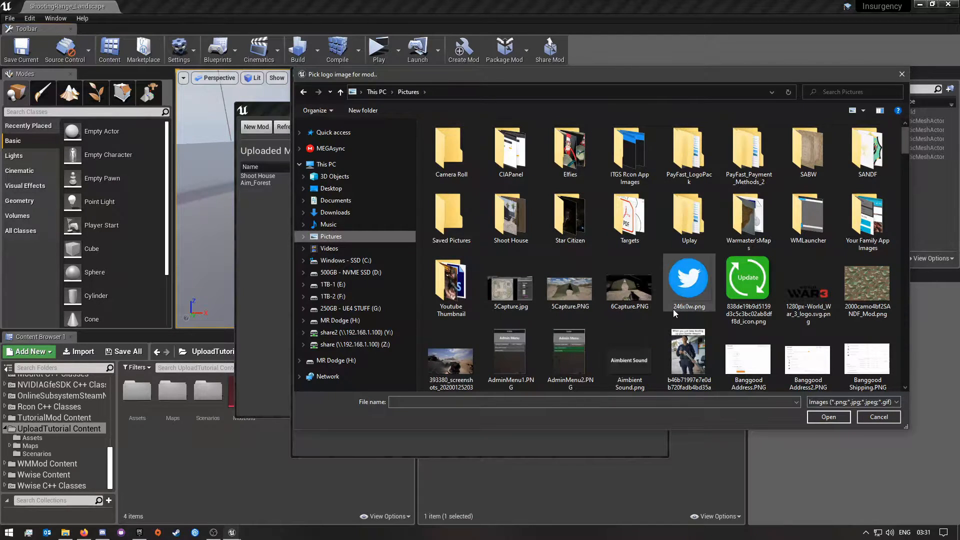
scroll(617, 325, "down", 5)
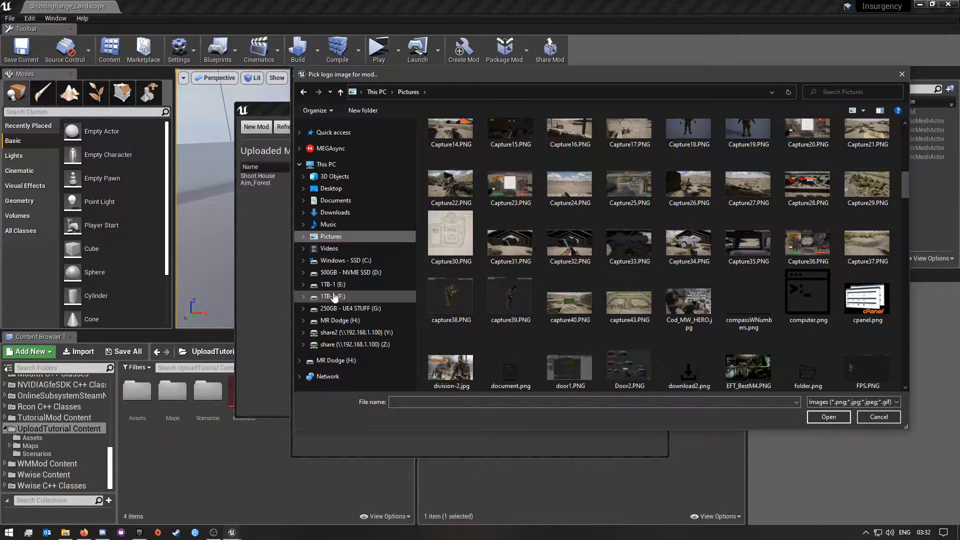
left_click(390, 284)
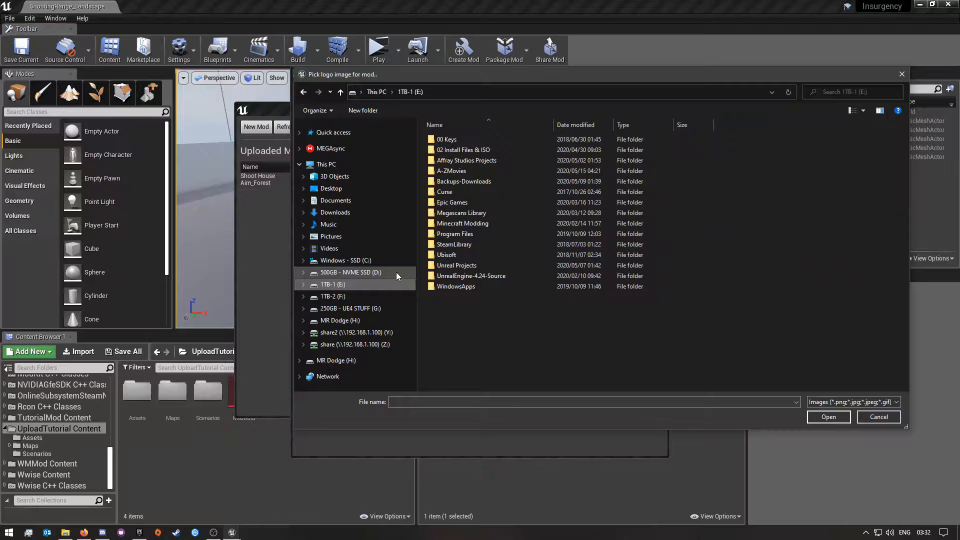
double_click(458, 181)
double_click(466, 222)
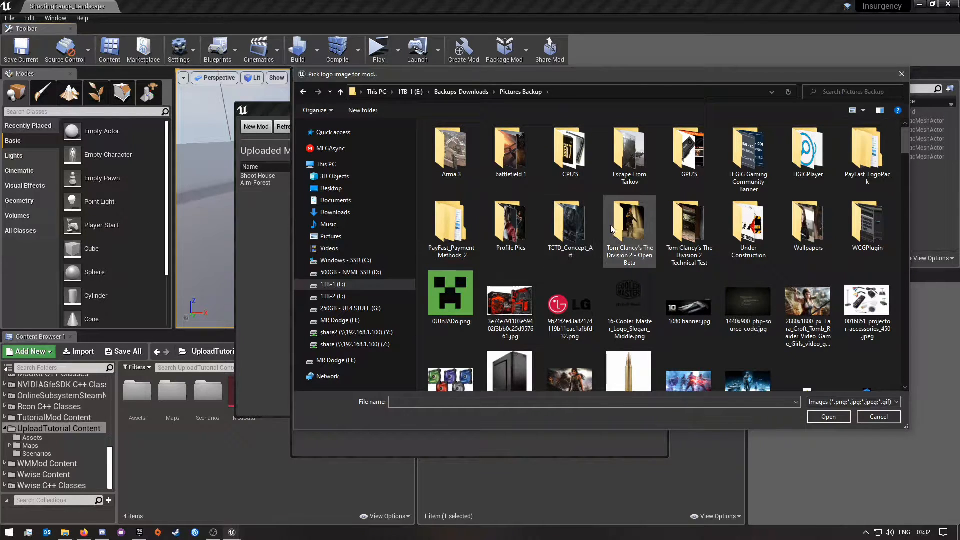
Step: Choose wood.jpg from the Pictures Backup folder as the mod's preview image
scroll(641, 326, "down", 2)
scroll(641, 326, "down", 4)
scroll(617, 317, "up", 3)
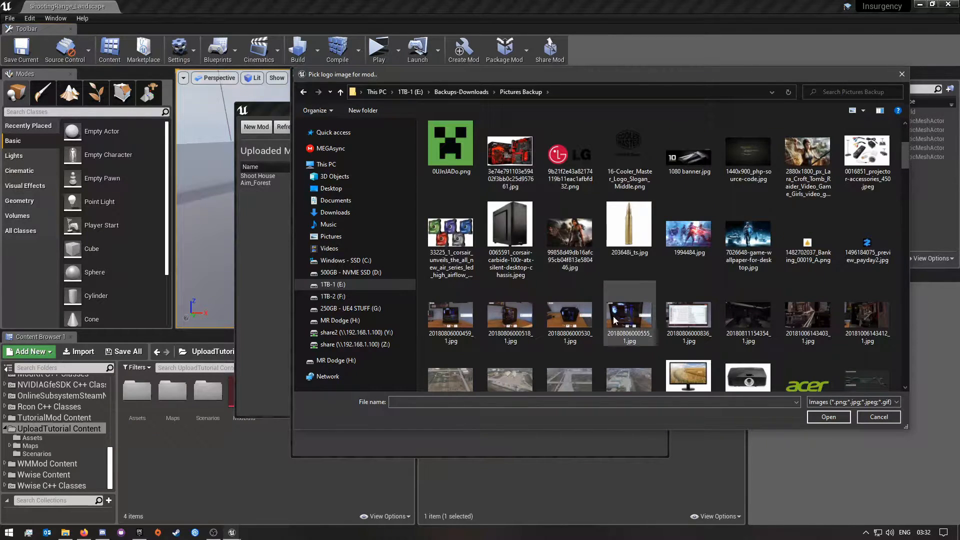
scroll(656, 271, "down", 10)
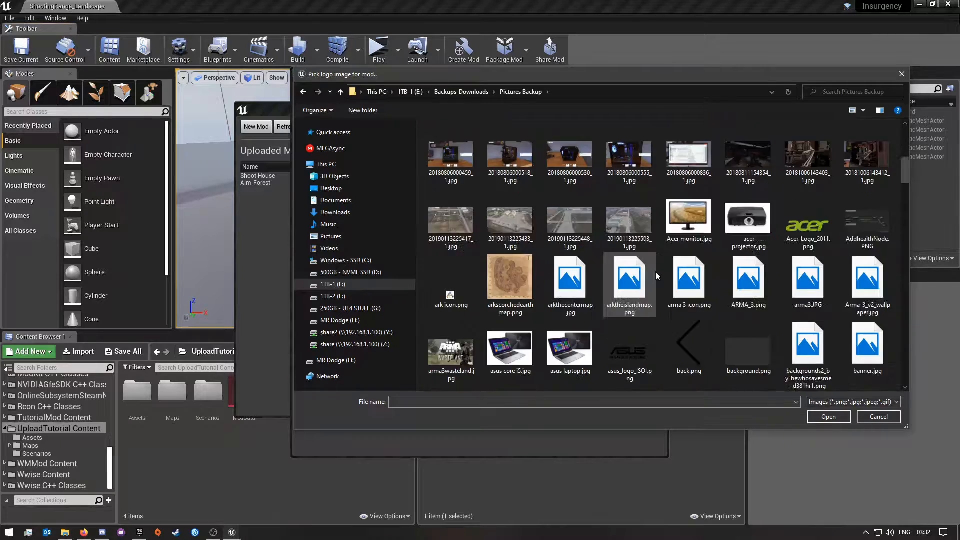
scroll(656, 272, "down", 3)
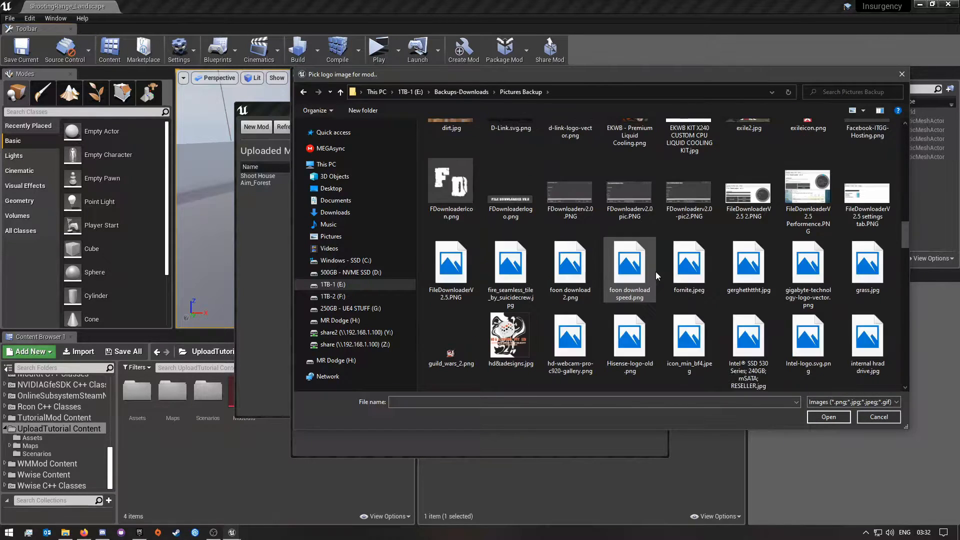
scroll(580, 251, "down", 5)
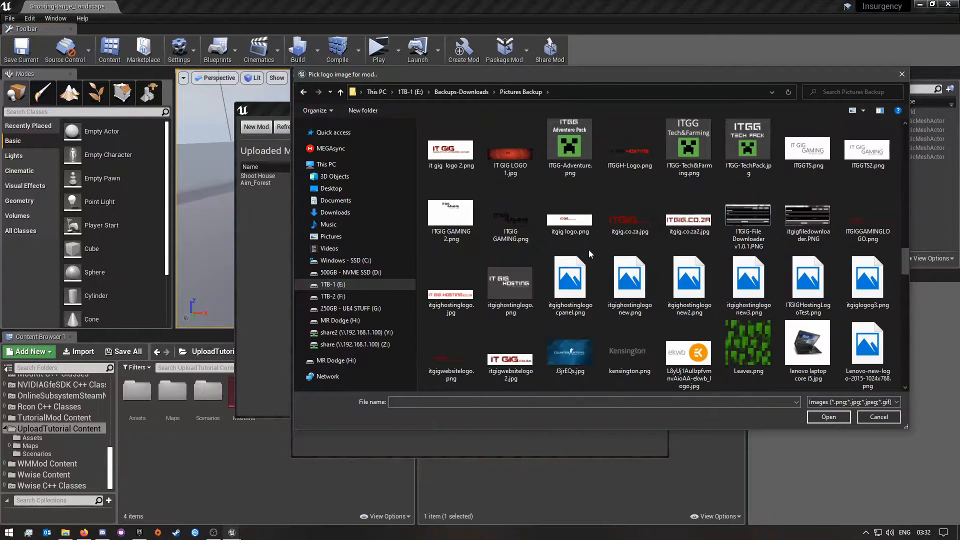
scroll(658, 280, "down", 15)
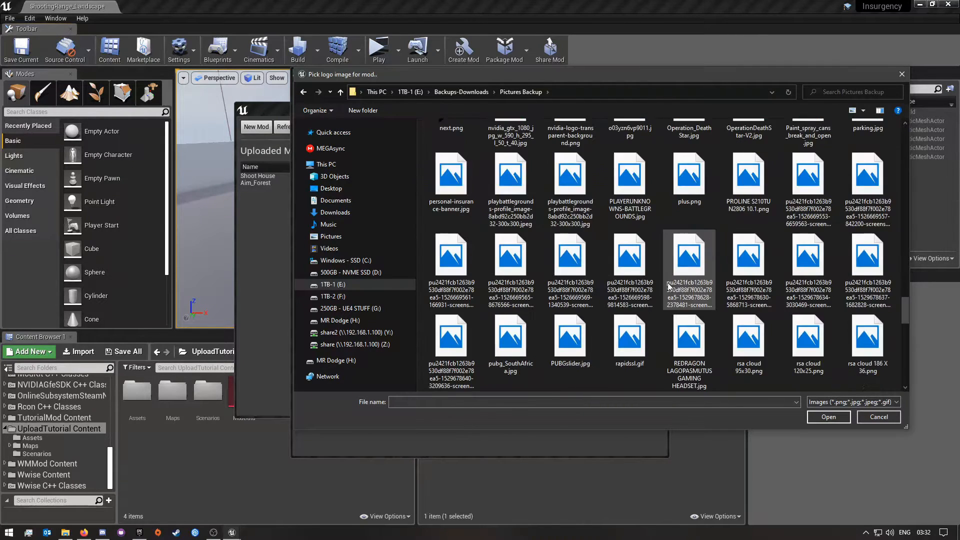
scroll(653, 281, "down", 5)
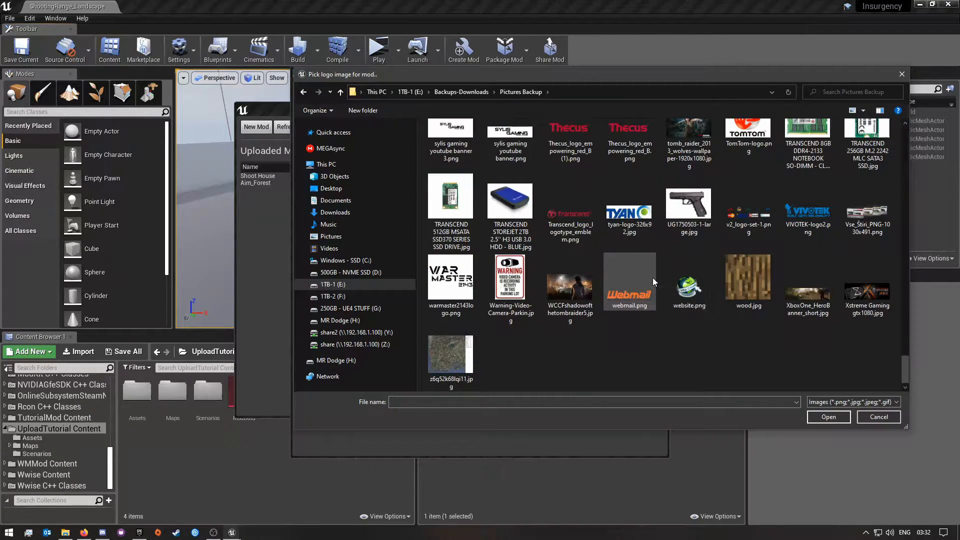
left_click(735, 276)
left_click(834, 418)
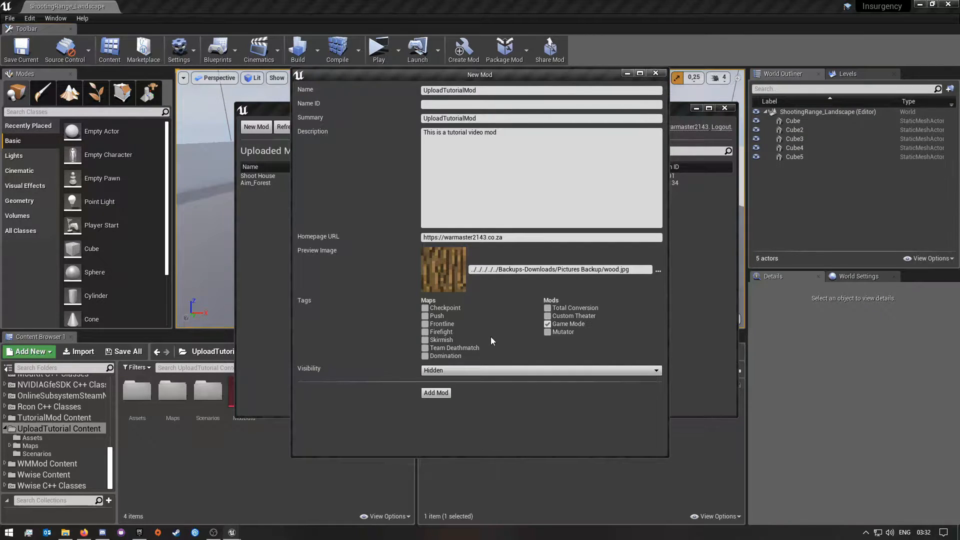
Step: Tag the mod as Team Deathmatch, set its visibility to Public and add it
left_click(426, 349)
left_click(472, 371)
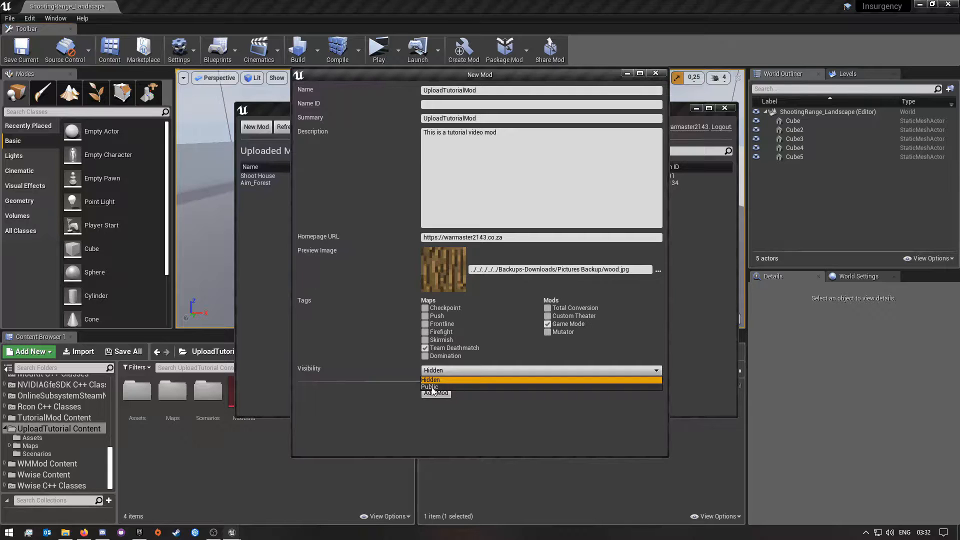
left_click(503, 387)
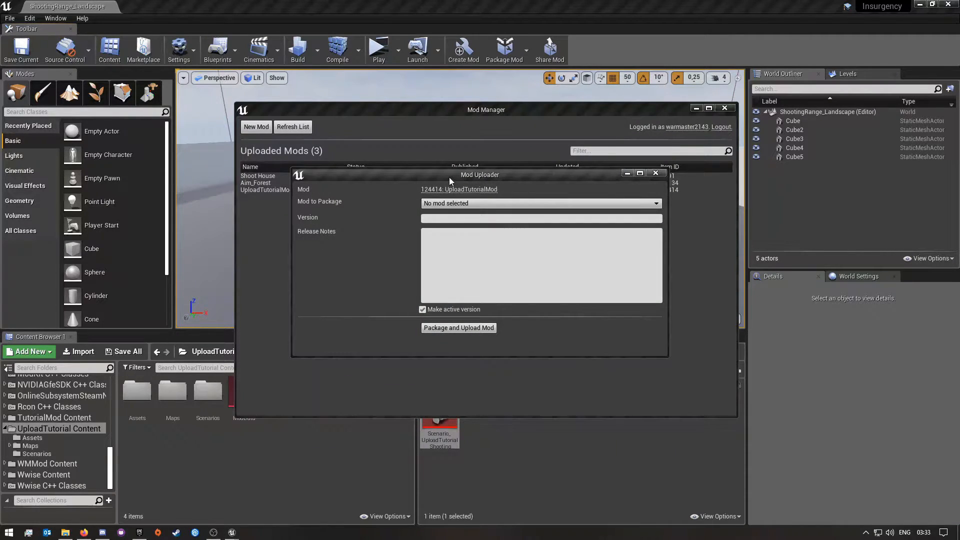
Step: Select UploadTutorial as the mod to package and set its version to 0.1.0
left_click_drag(451, 174, 479, 220)
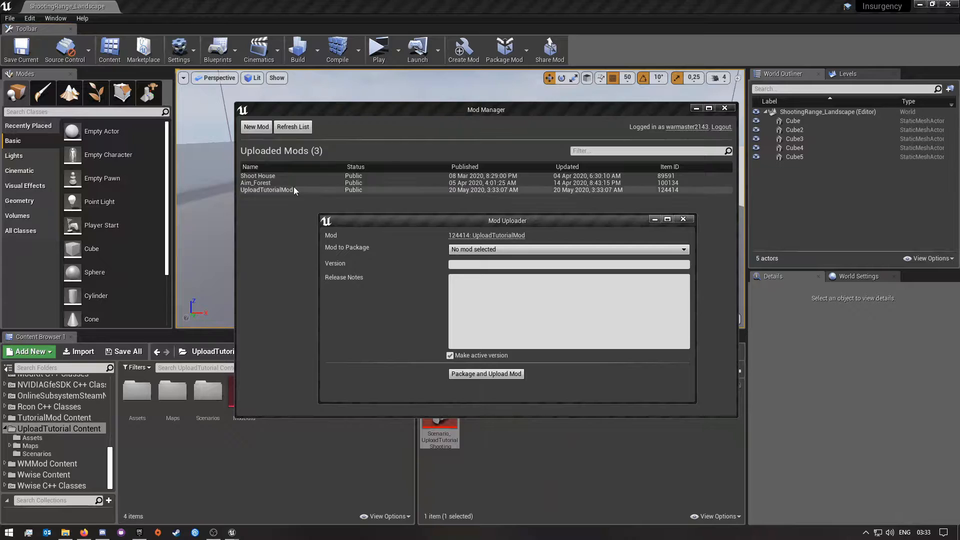
mouse_move(465, 222)
left_mouse_down()
mouse_move(461, 203)
mouse_move(450, 219)
left_mouse_up()
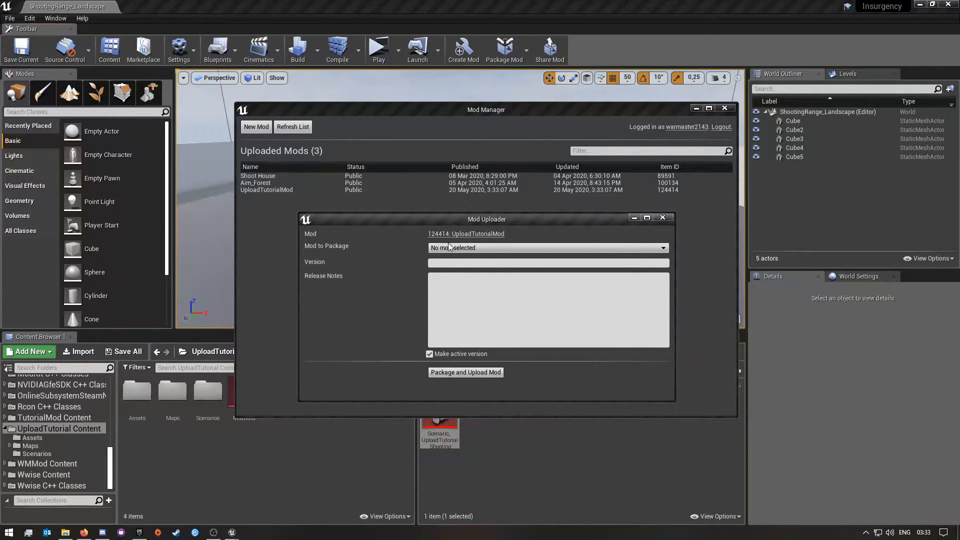
left_click(500, 248)
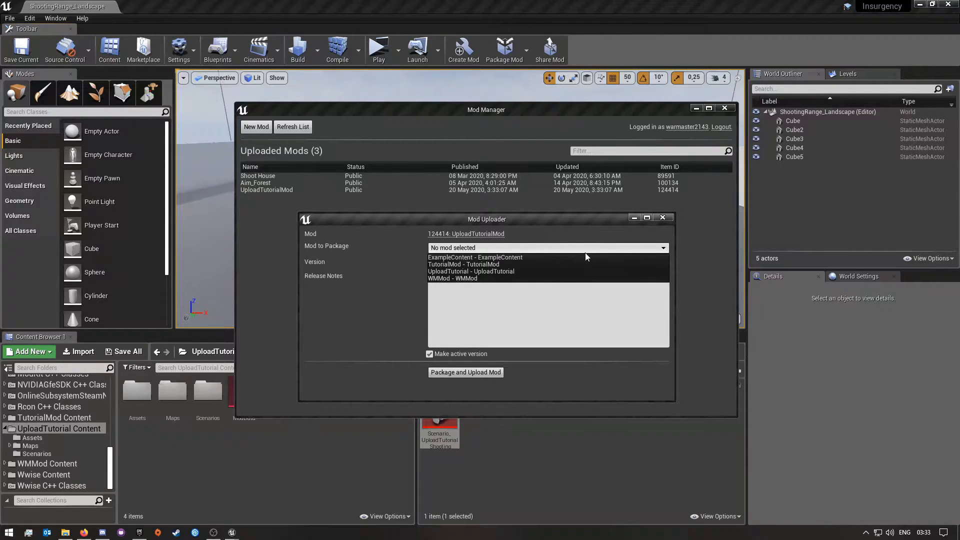
left_click(455, 272)
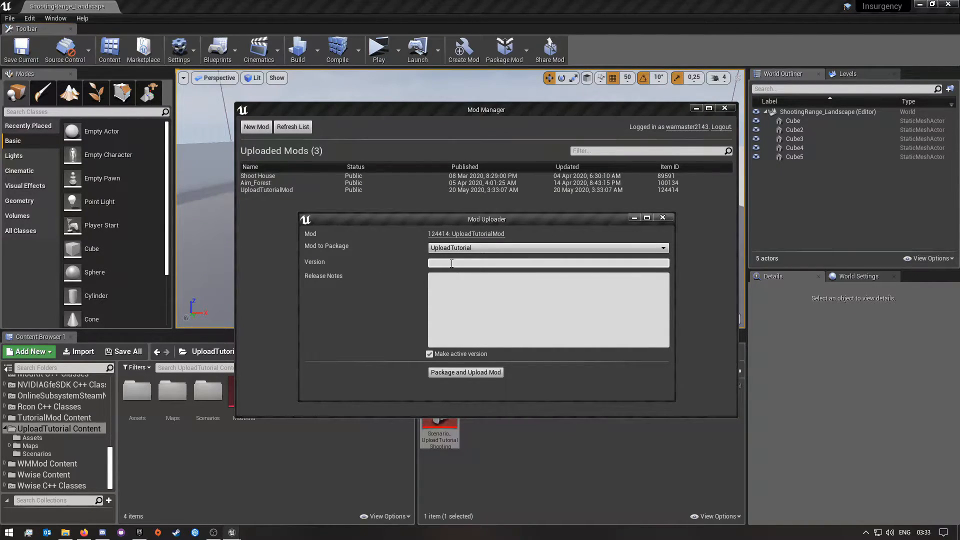
type("0.1.0")
Step: Enter "This is a test upload" as the release notes
left_click(426, 312)
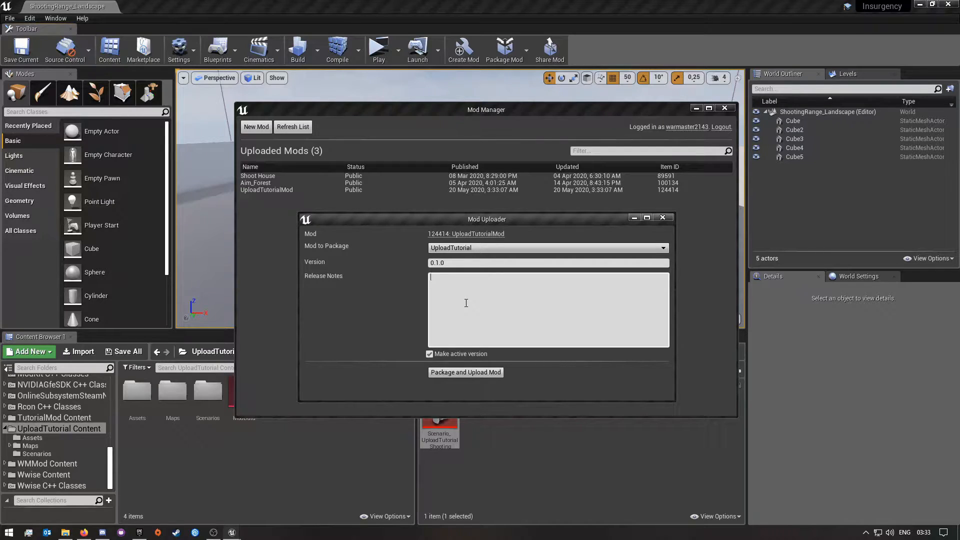
type("This is")
type(" a")
type(" Tes")
type("t Mod")
key("BackSpace")
key("BackSpace")
key("BackSpace")
type("Upload")
left_click(343, 276)
left_click_drag(486, 279, 412, 277)
left_click(499, 278)
left_click_drag(489, 280, 400, 279)
left_click(521, 279)
left_click_drag(507, 280, 378, 280)
left_click(507, 279)
left_click_drag(489, 279, 412, 278)
left_click(481, 295)
Step: Start packaging and uploading the mod, and show the output log in a widened pane
left_click(462, 373)
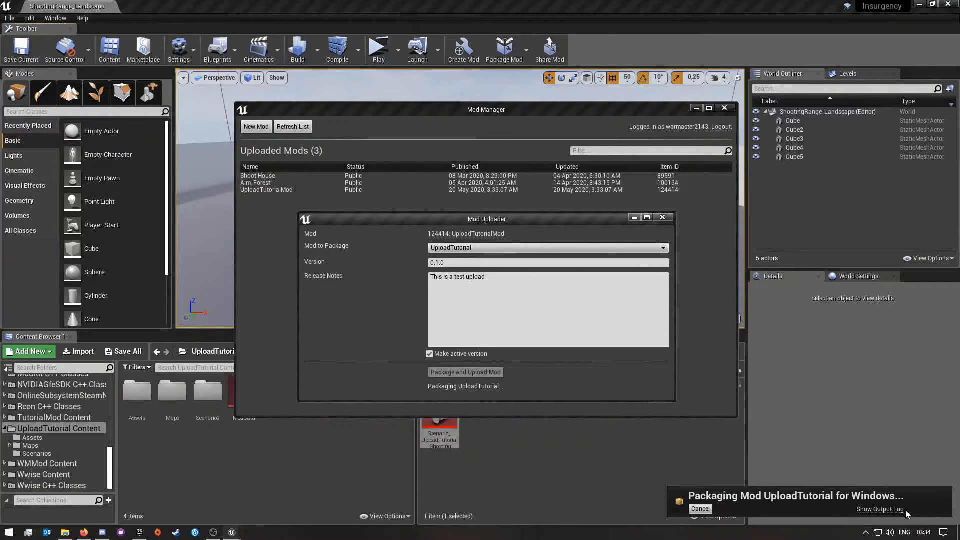
left_click(884, 508)
left_click(524, 337)
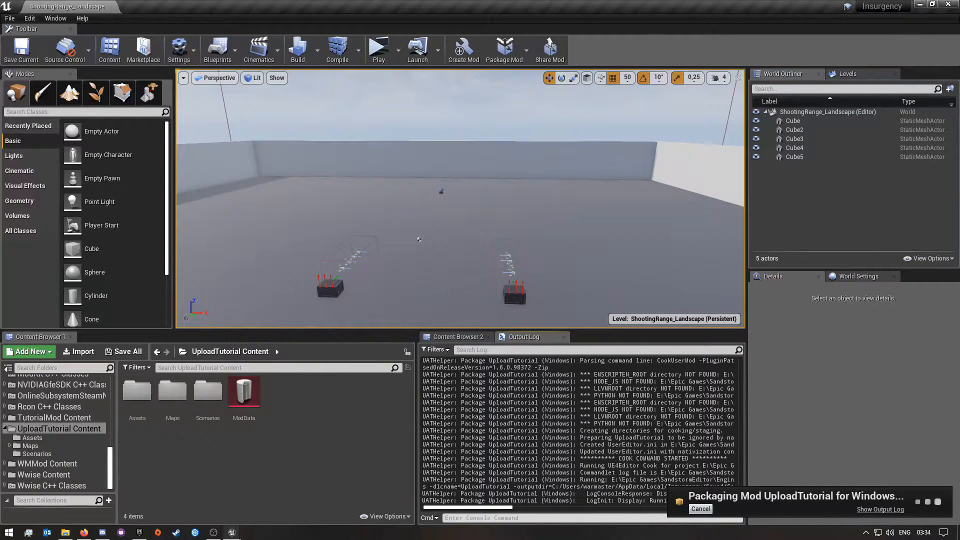
left_click_drag(418, 423, 267, 418)
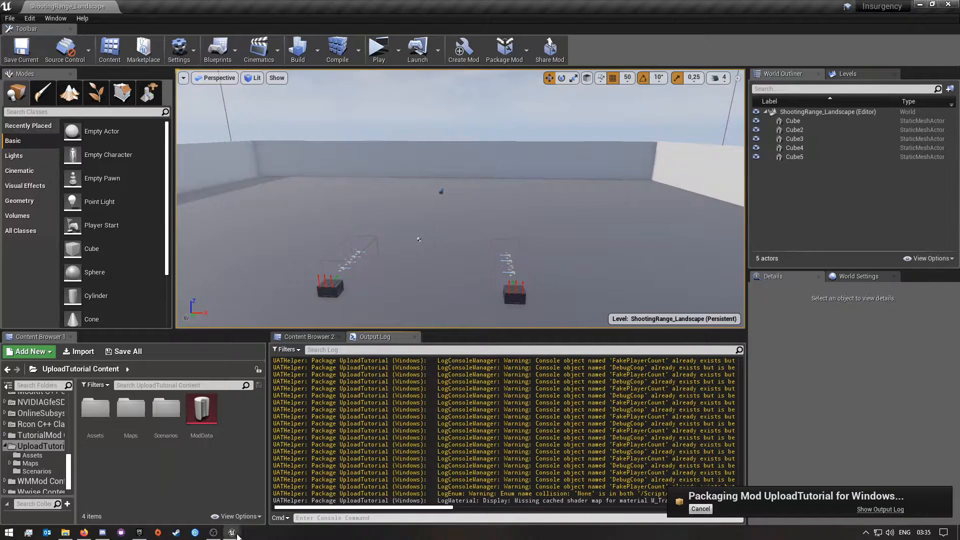
Step: Bring the Mod Uploader window back to the front and place it above the output log
mouse_move(232, 532)
left_click(213, 517)
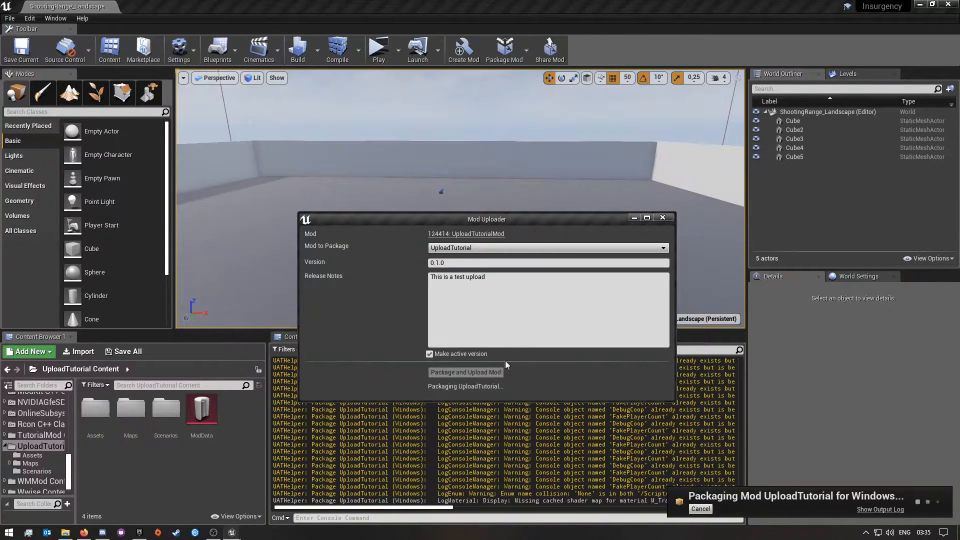
left_click_drag(465, 217, 420, 117)
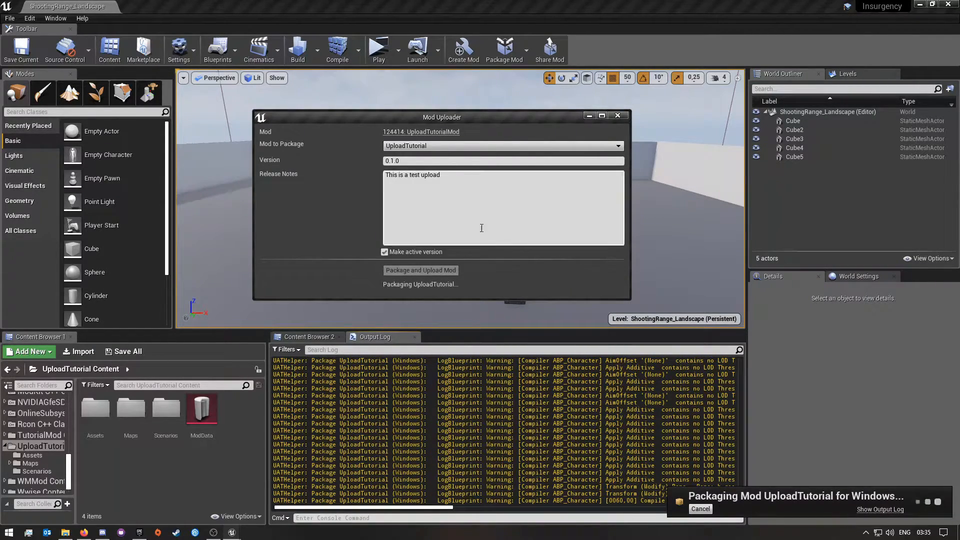
mouse_move(440, 118)
left_mouse_down()
mouse_move(466, 105)
mouse_move(474, 113)
mouse_move(454, 114)
left_mouse_up()
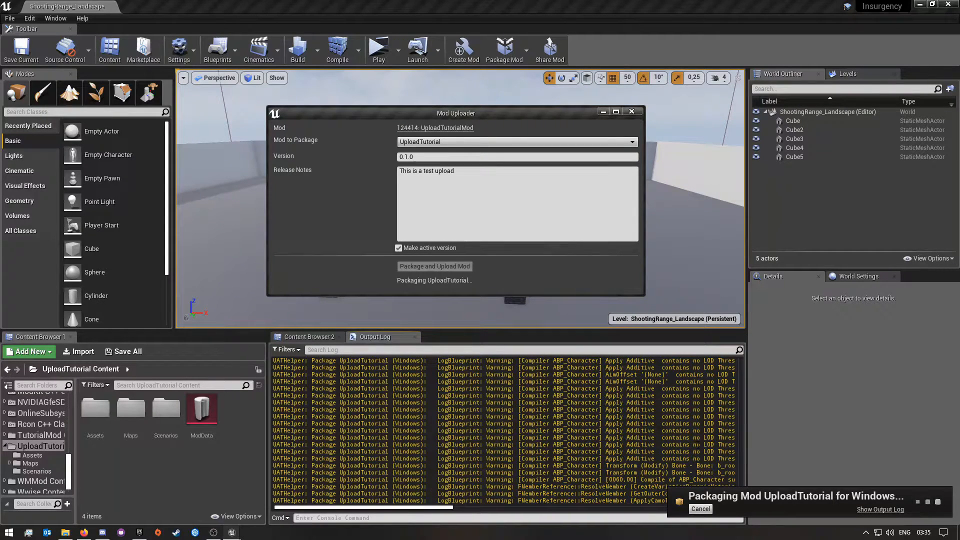
left_click_drag(444, 112, 458, 114)
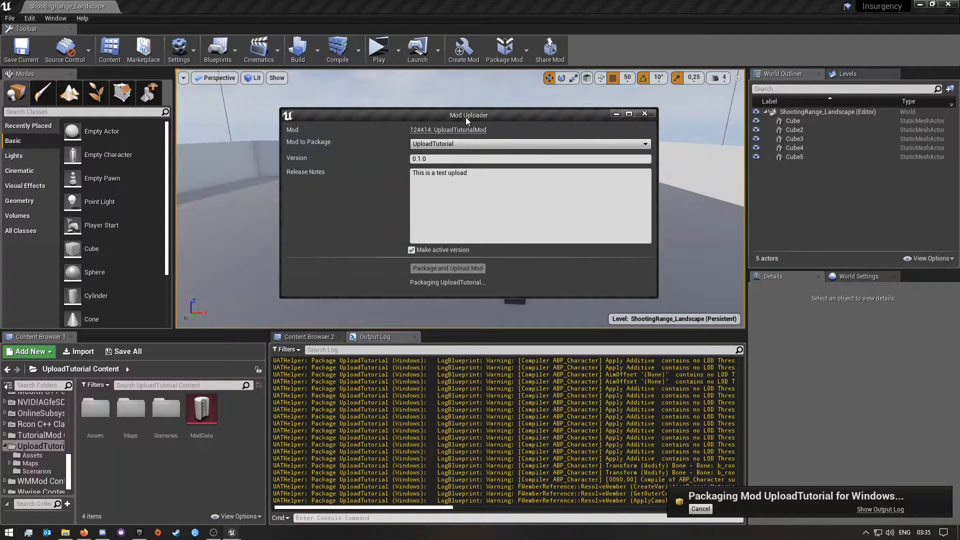
mouse_move(467, 113)
left_mouse_down()
mouse_move(451, 109)
mouse_move(470, 112)
left_mouse_up()
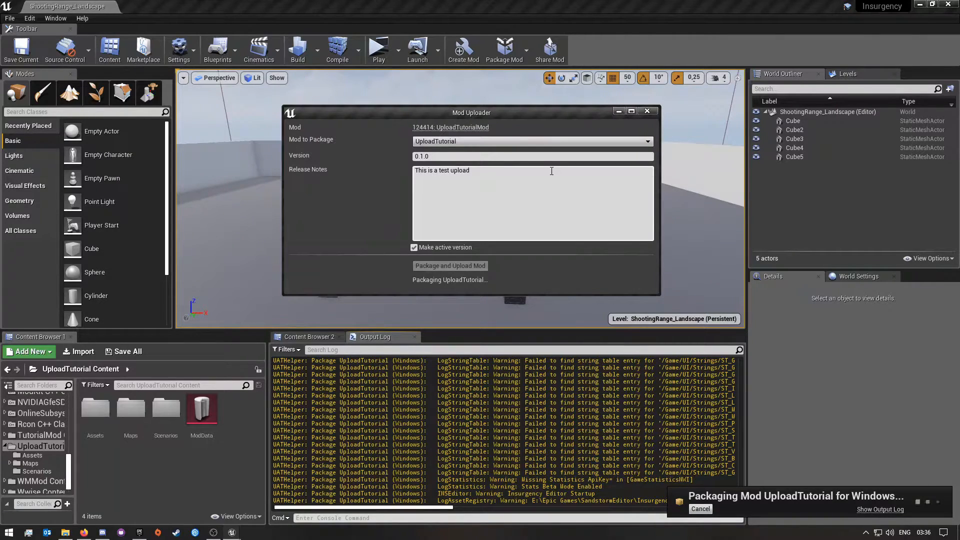
left_click_drag(455, 156, 404, 158)
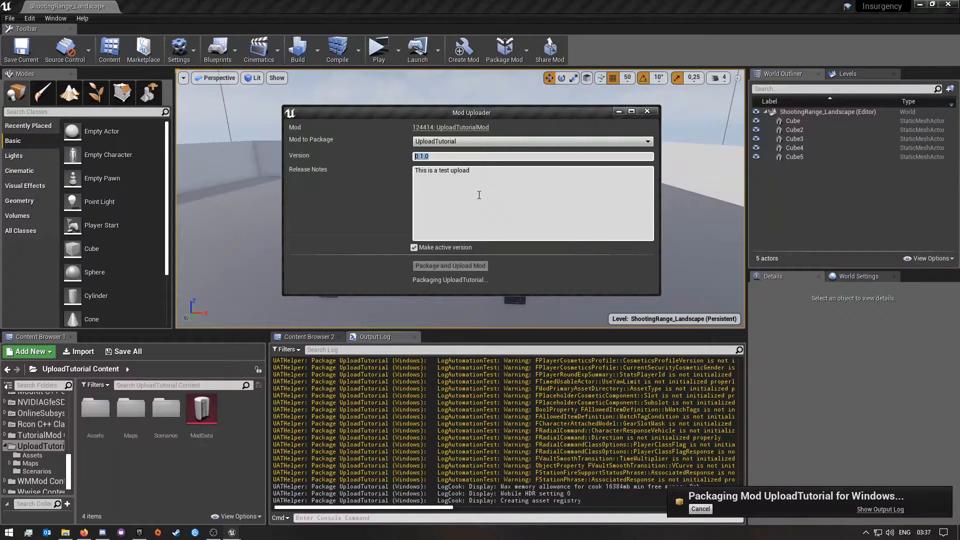
left_click_drag(517, 176, 402, 171)
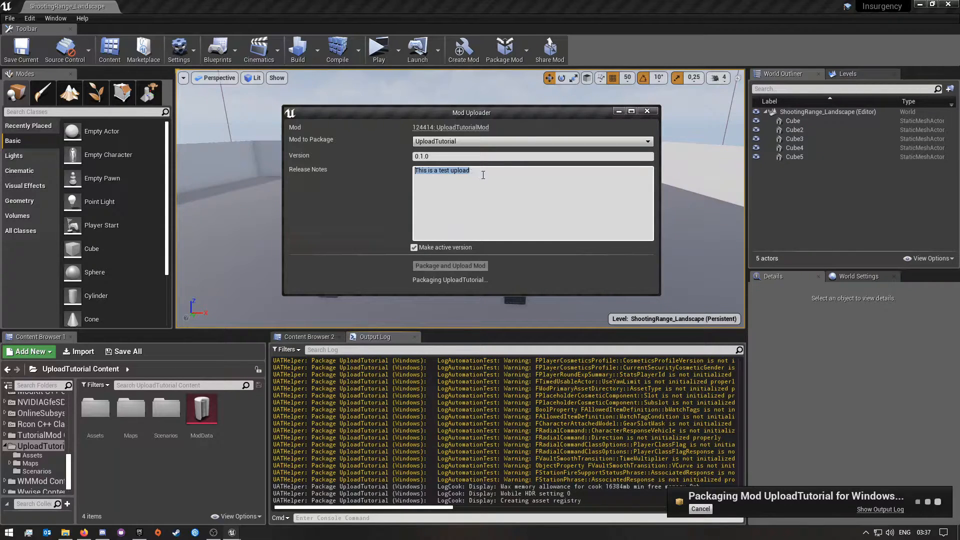
left_click(439, 189)
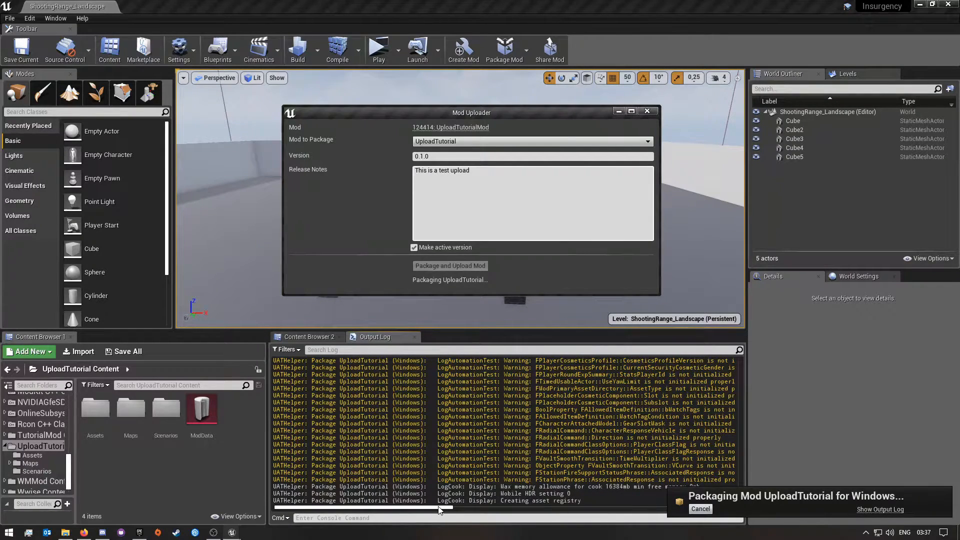
Step: Review the packaging messages in the output log and bring the Mod Uploader window back to the front
left_click_drag(436, 508, 409, 506)
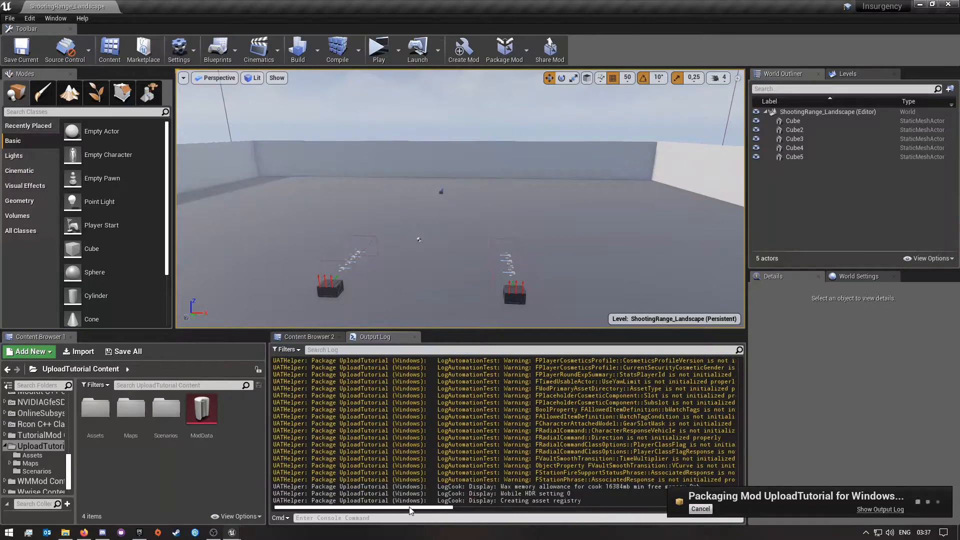
scroll(550, 480, "up", 10)
scroll(550, 480, "up", 10)
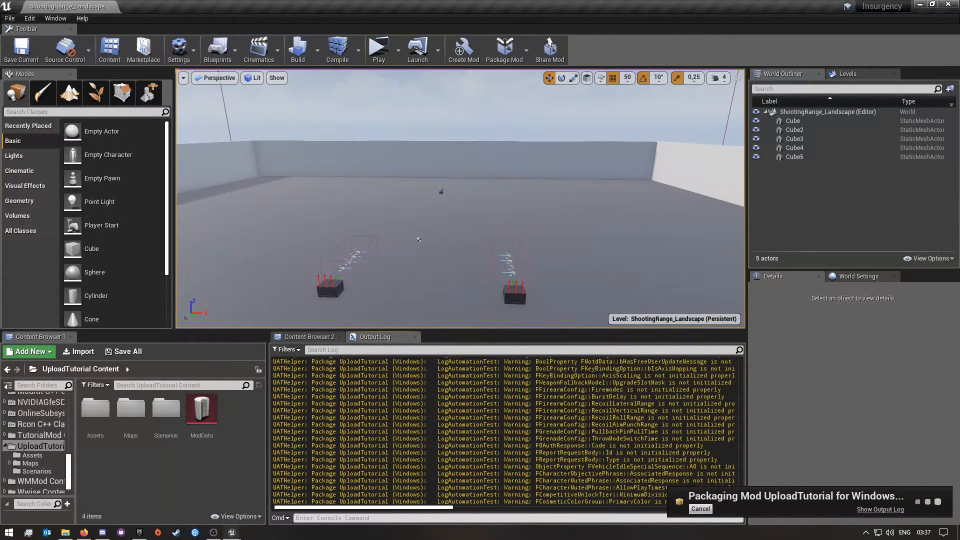
scroll(550, 480, "down", 15)
scroll(551, 480, "down", 5)
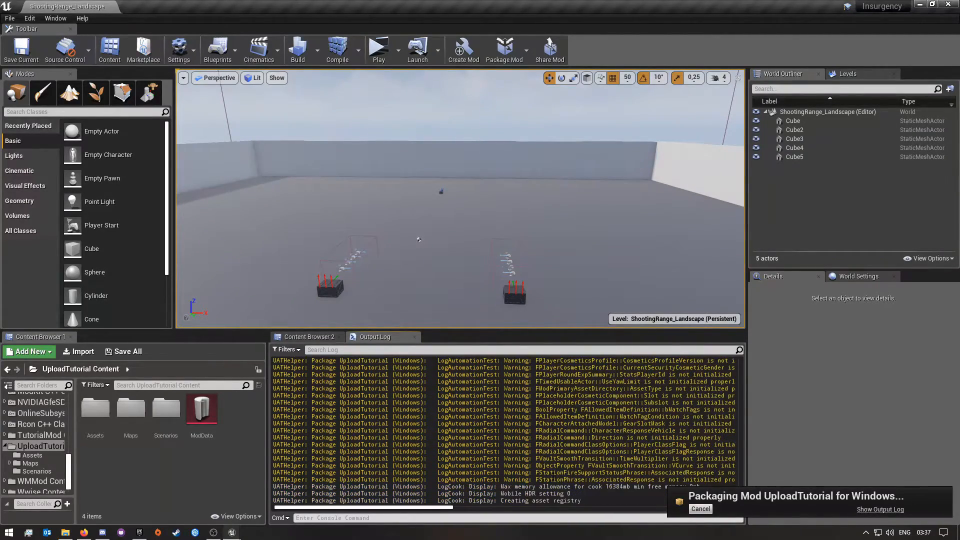
mouse_move(442, 508)
left_mouse_down()
mouse_move(467, 510)
mouse_move(435, 510)
left_mouse_up()
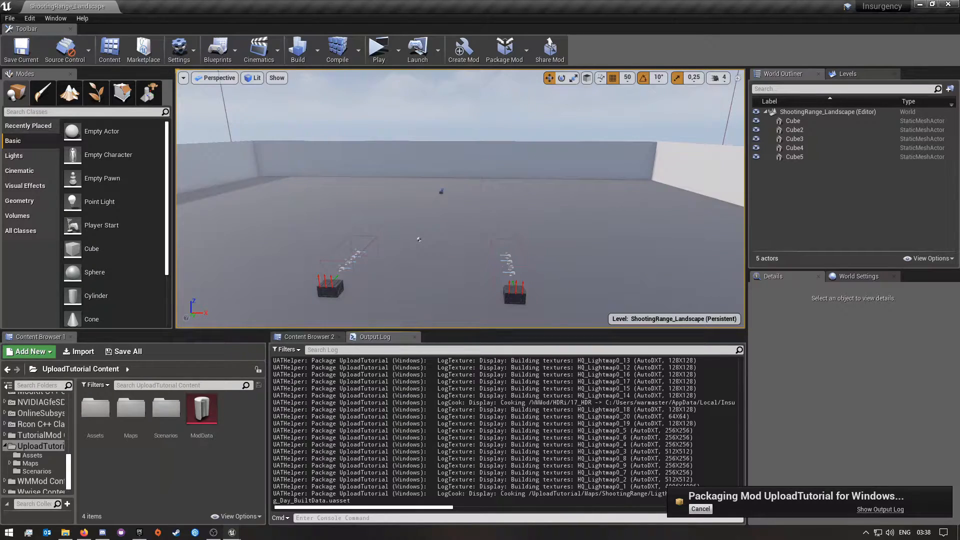
left_click(235, 533)
left_click(249, 521)
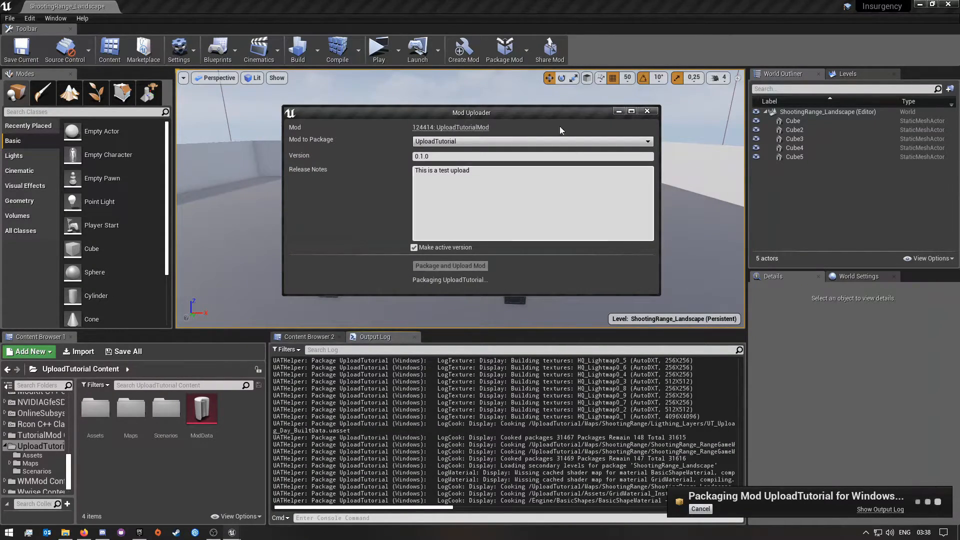
left_click_drag(476, 112, 490, 111)
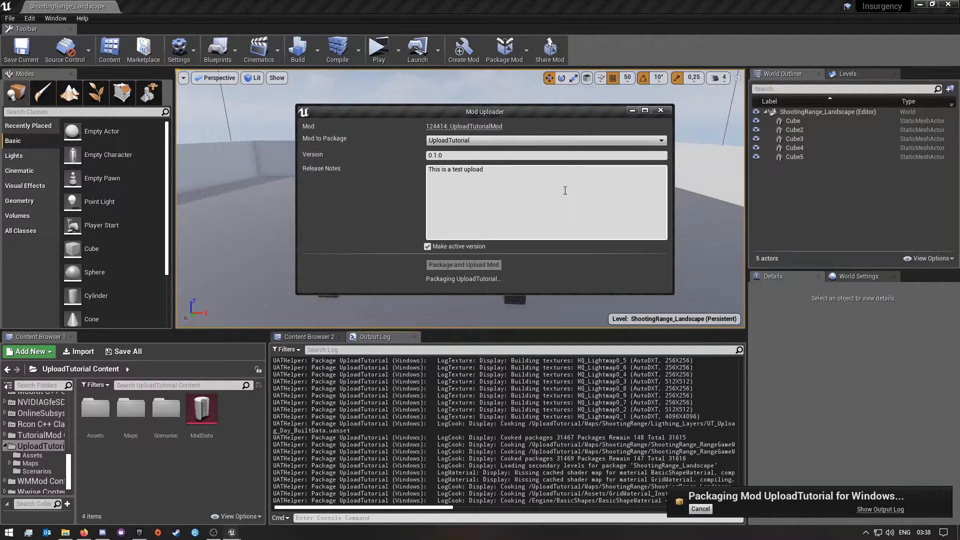
left_click_drag(516, 112, 489, 107)
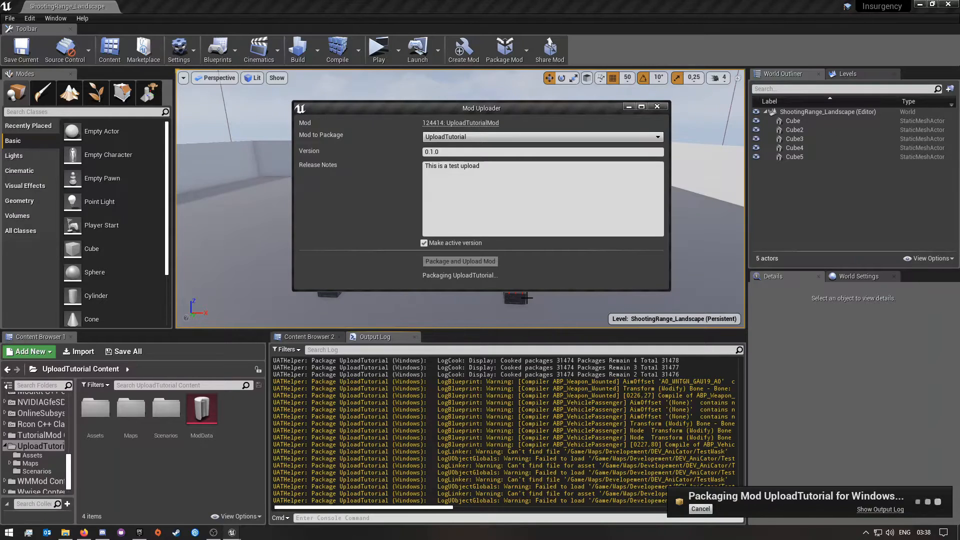
left_click_drag(482, 107, 484, 112)
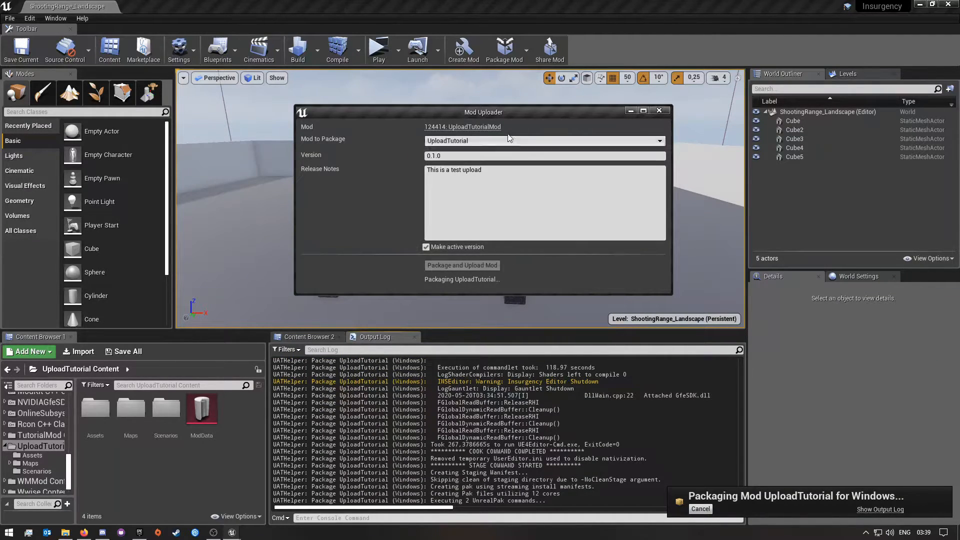
mouse_move(502, 112)
left_mouse_down()
mouse_move(490, 114)
mouse_move(500, 110)
left_mouse_up()
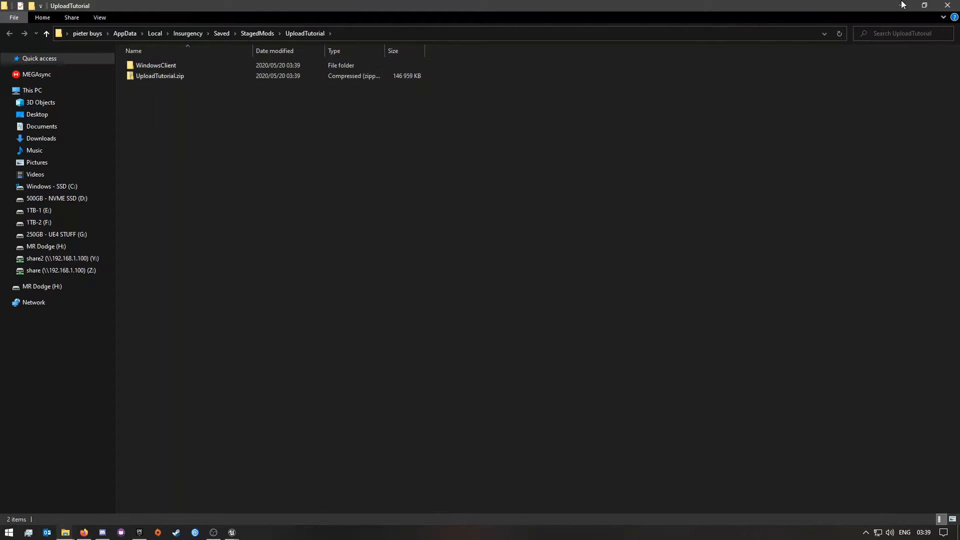
Step: Bring up the staged UploadTutorial folder in File Explorer and arrange its window side by side with the Mod Uploader window
left_click(908, 6)
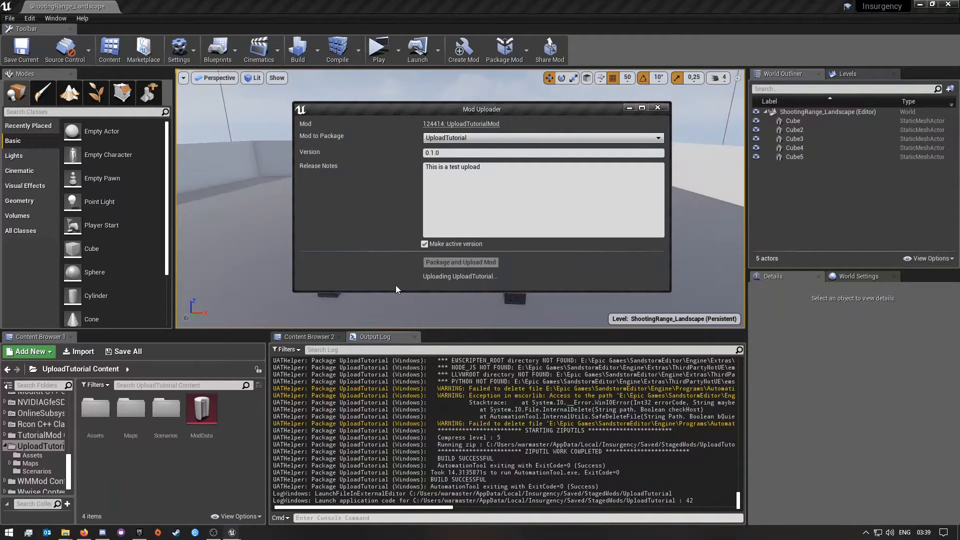
mouse_move(235, 535)
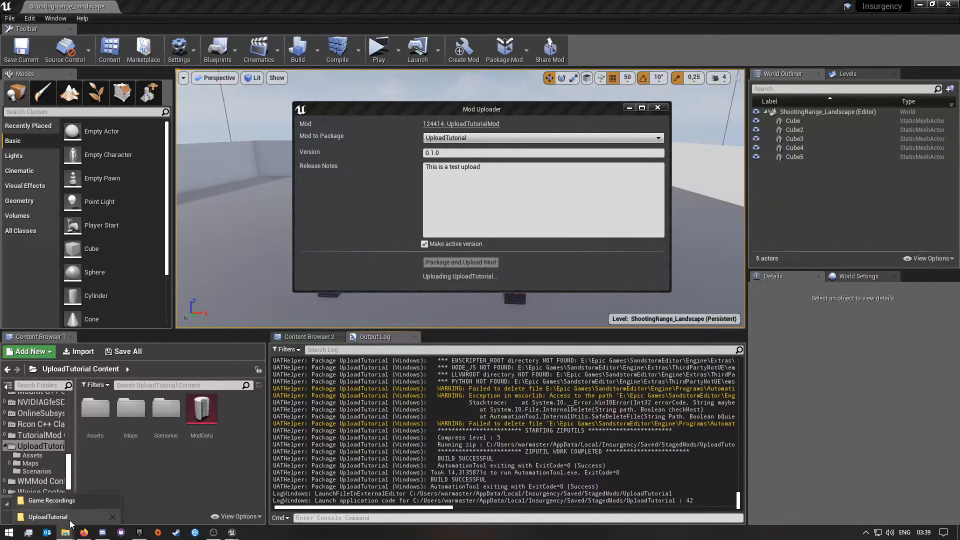
left_click(70, 520)
left_click_drag(421, 7, 695, 148)
left_click_drag(451, 107, 215, 135)
left_click_drag(571, 146, 568, 107)
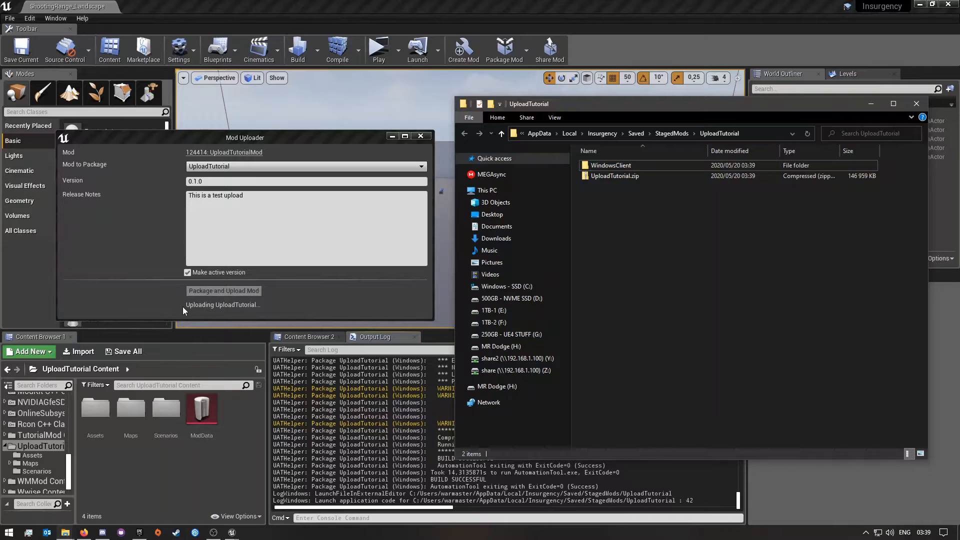
Step: Lower the Mod Uploader window slightly and narrow it so that it no longer covers the editor's actor list
left_click_drag(296, 136, 304, 128)
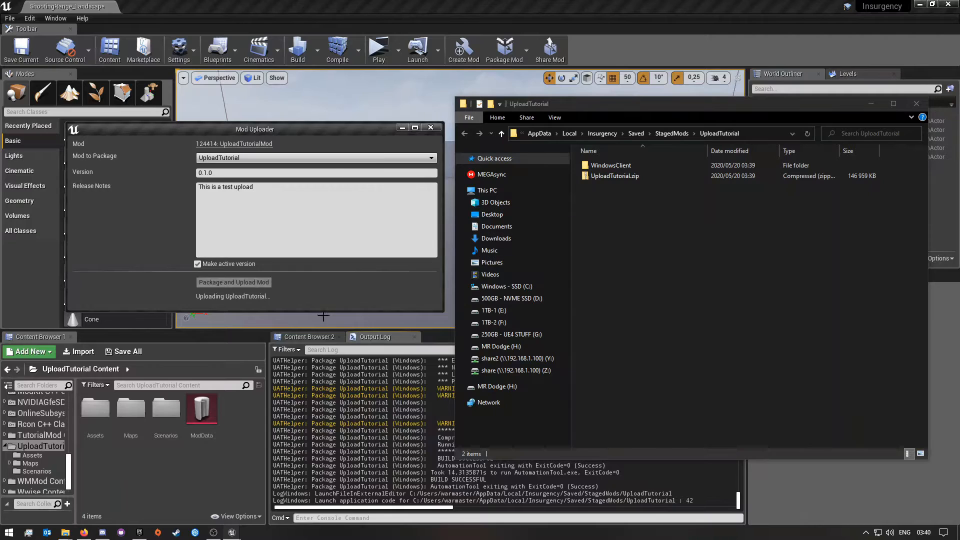
left_click_drag(244, 128, 247, 149)
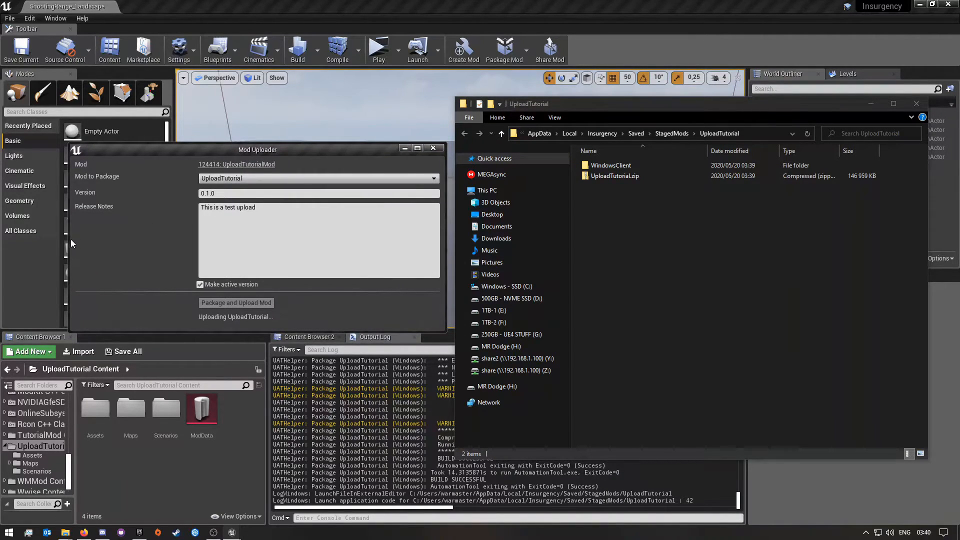
left_click_drag(71, 239, 167, 229)
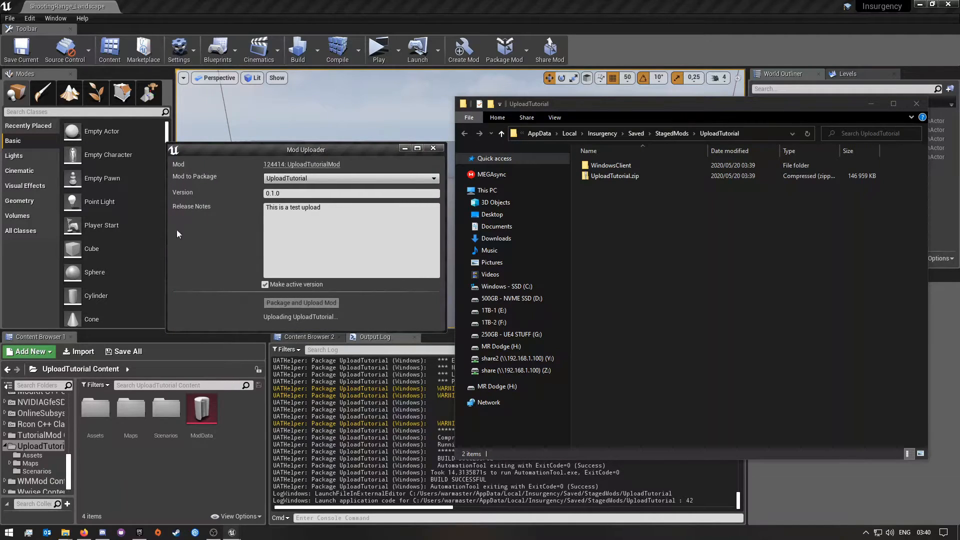
Step: Browse the staged mod through WindowsClient, Insurgency, Plugins, UploadTutorial, Content and Paks to its inner WindowsClient folder, and widen the Name column to read the pak file names
double_click(604, 166)
double_click(613, 166)
double_click(614, 166)
double_click(622, 166)
double_click(607, 166)
double_click(611, 166)
double_click(610, 167)
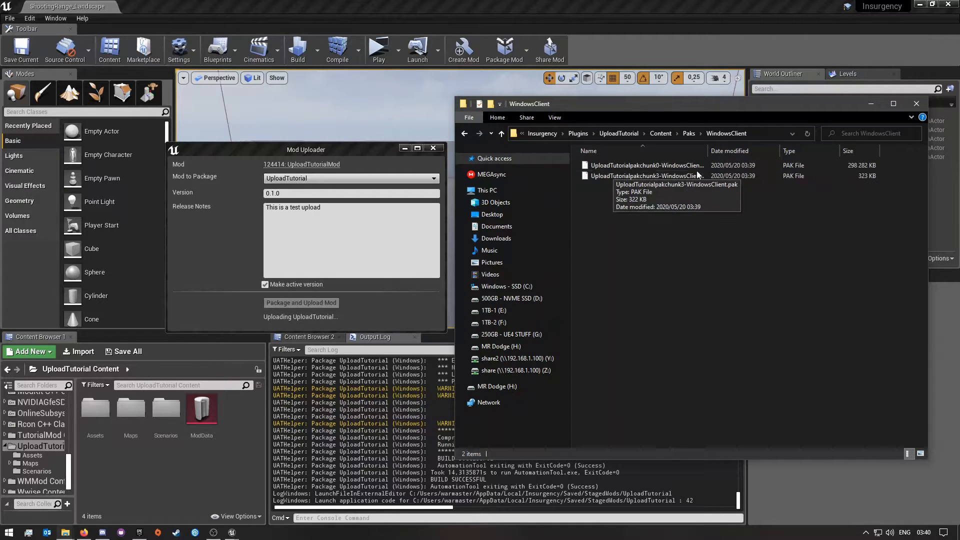
left_click_drag(708, 150, 746, 151)
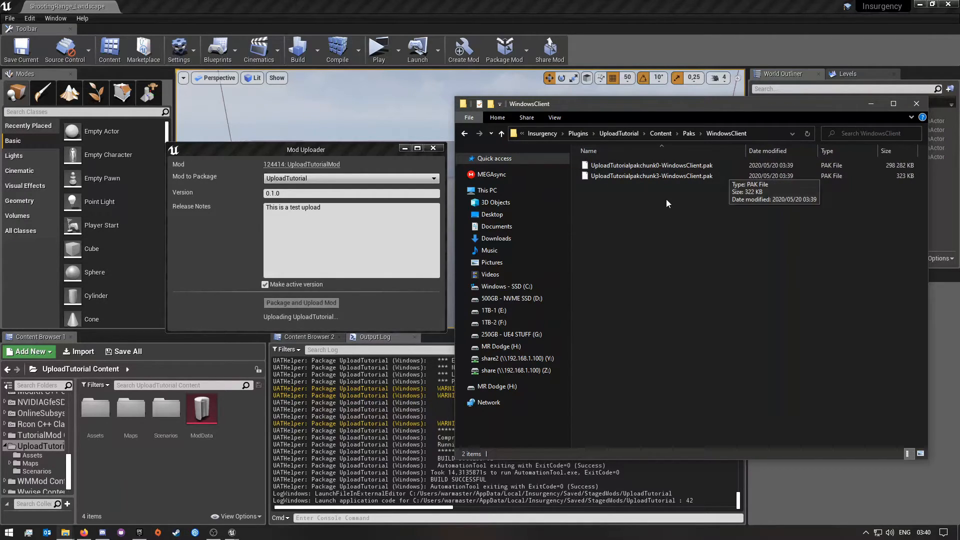
Step: Go back up from the pak files to the UploadTutorial folder inside StagedMods
key("BackSpace")
key("BackSpace")
key("BackSpace")
key("BackSpace")
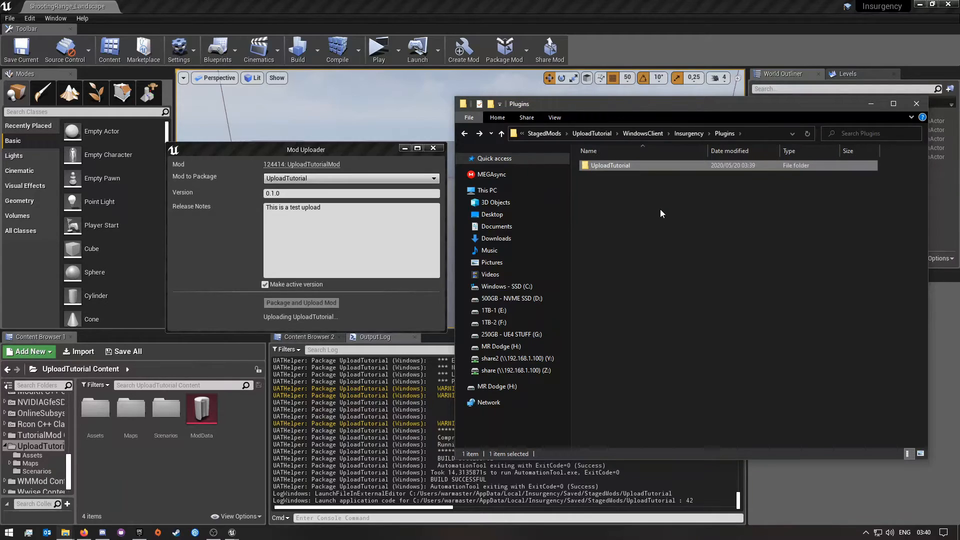
key("BackSpace")
key("BackSpace")
key("BackSpace")
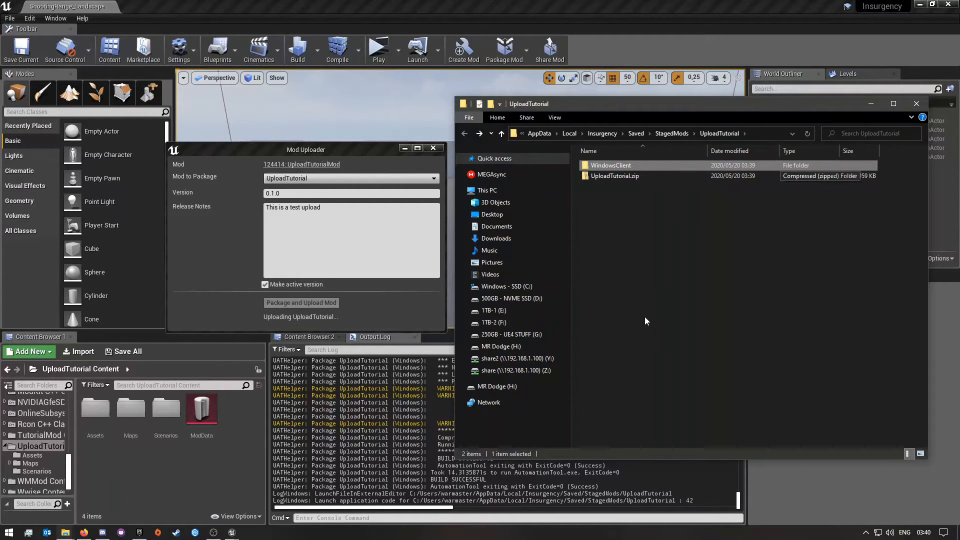
Step: Check the size of UploadTutorial.zip in its properties and close them
left_click(614, 179)
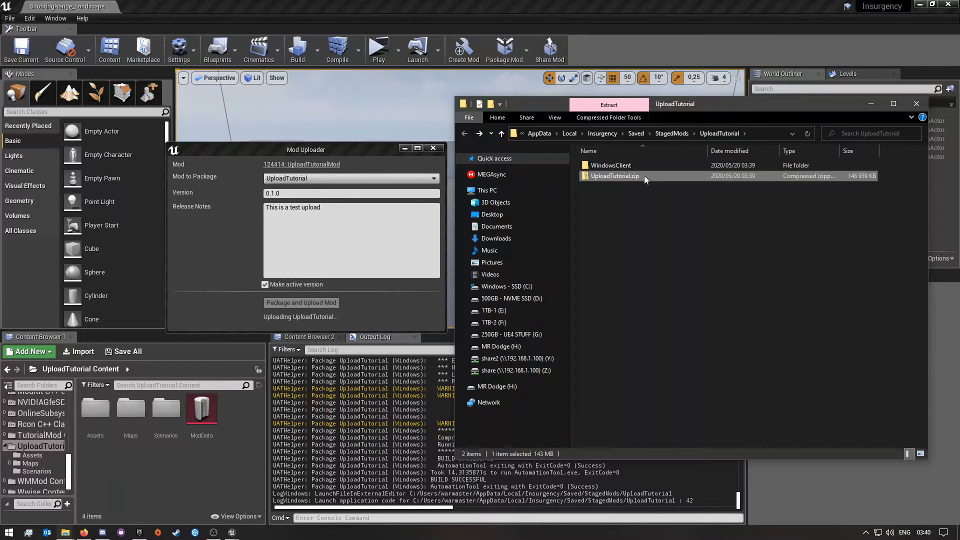
right_click(623, 178)
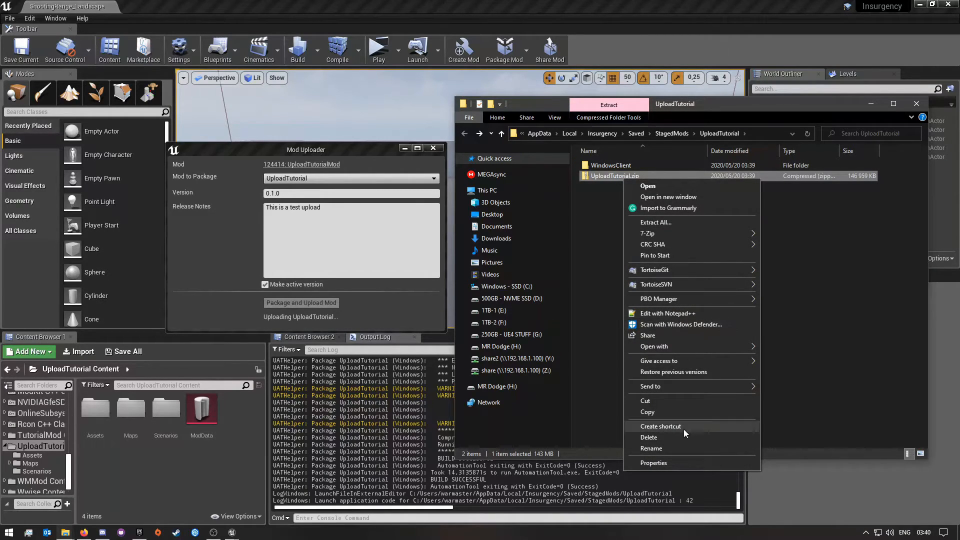
left_click(668, 462)
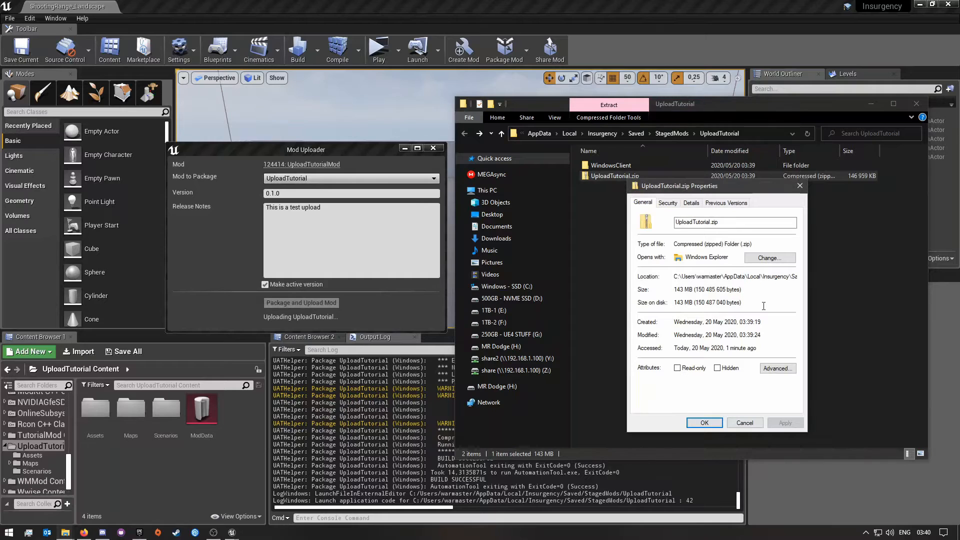
left_click(800, 185)
Step: Check the size of the WindowsClient folder in its properties, select UploadTutorial.zip again, and return to the Mod Uploader window
left_click(608, 165)
right_click(608, 164)
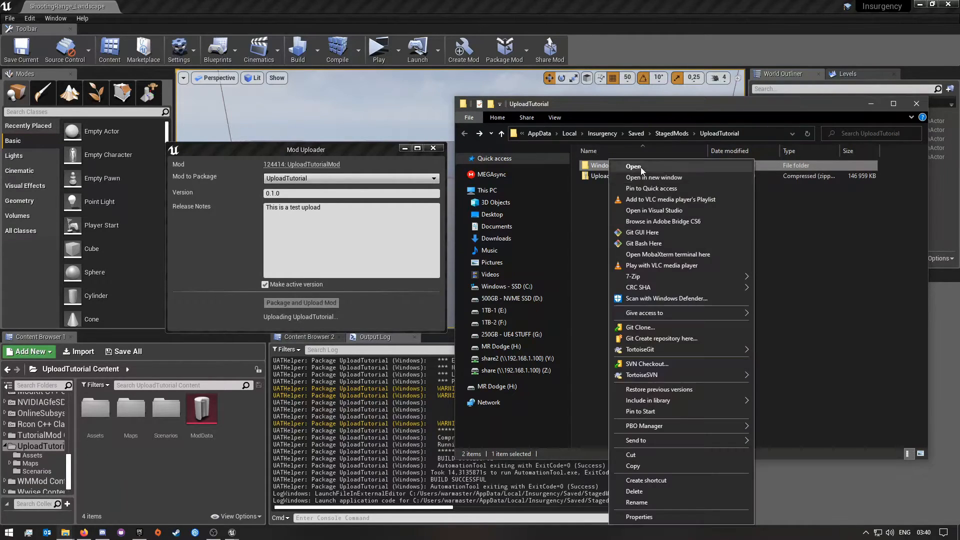
left_click(639, 516)
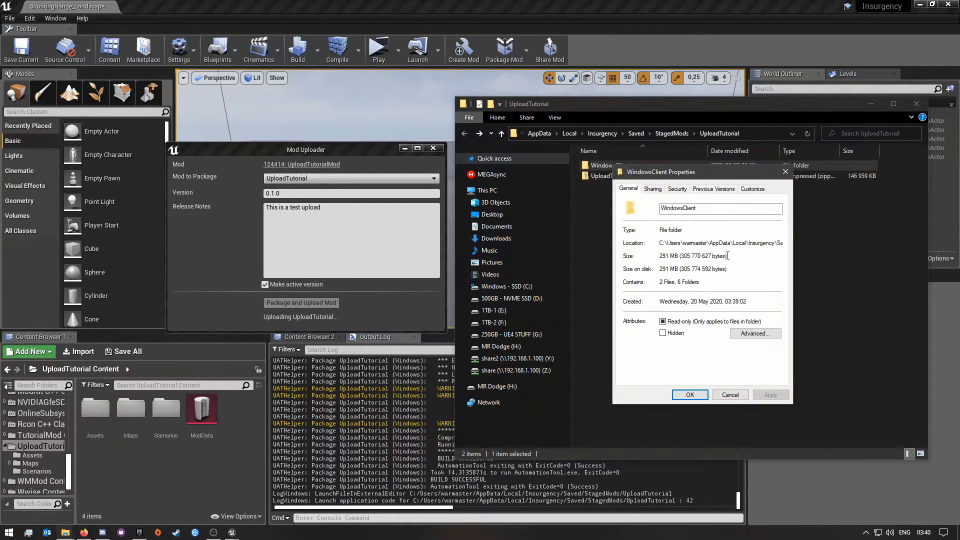
left_click(785, 172)
left_click(612, 178)
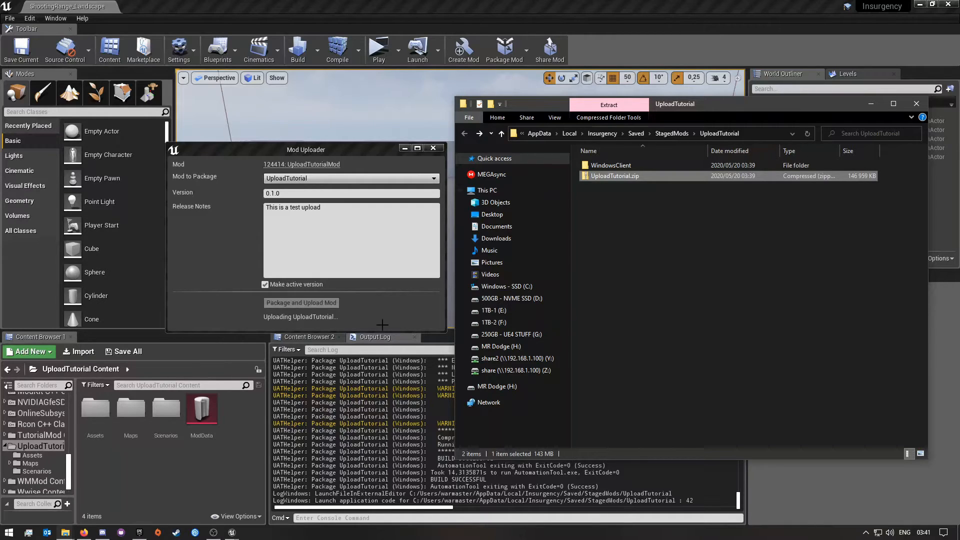
left_click(356, 314)
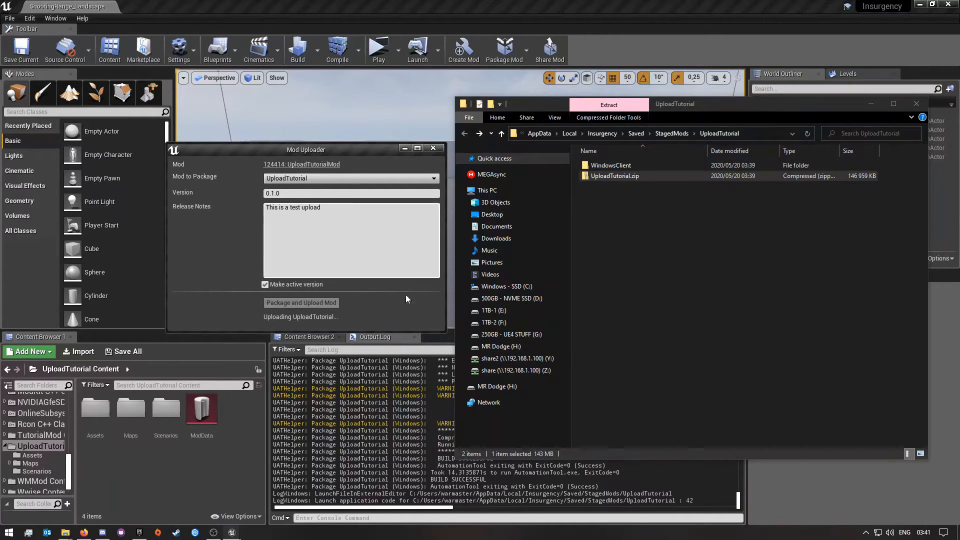
Step: Switch to Firefox with the mod.io site, open the Insurgency: Sandstorm game page and log in to the account
mouse_move(87, 537)
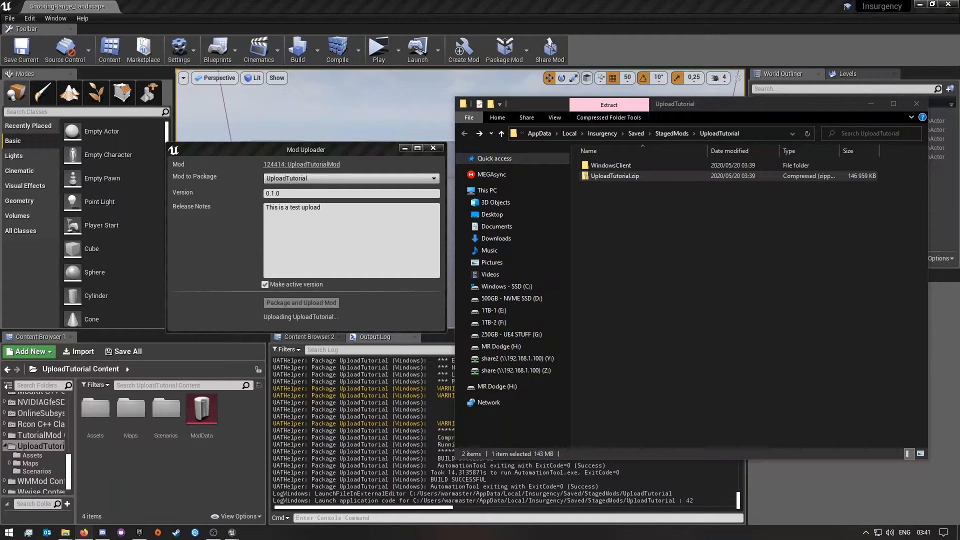
mouse_move(0, 55)
left_mouse_down()
mouse_move(332, 11)
mouse_move(440, 16)
left_mouse_up()
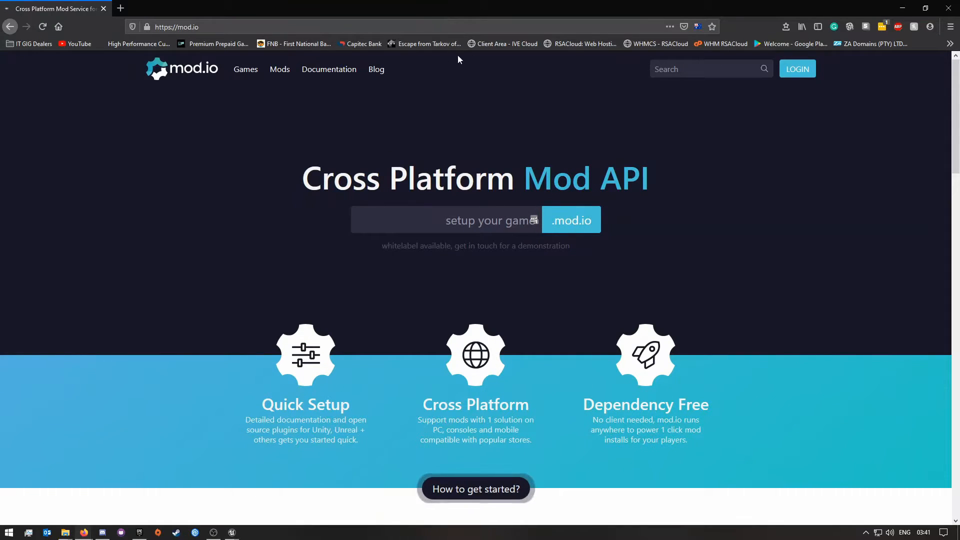
left_click(245, 70)
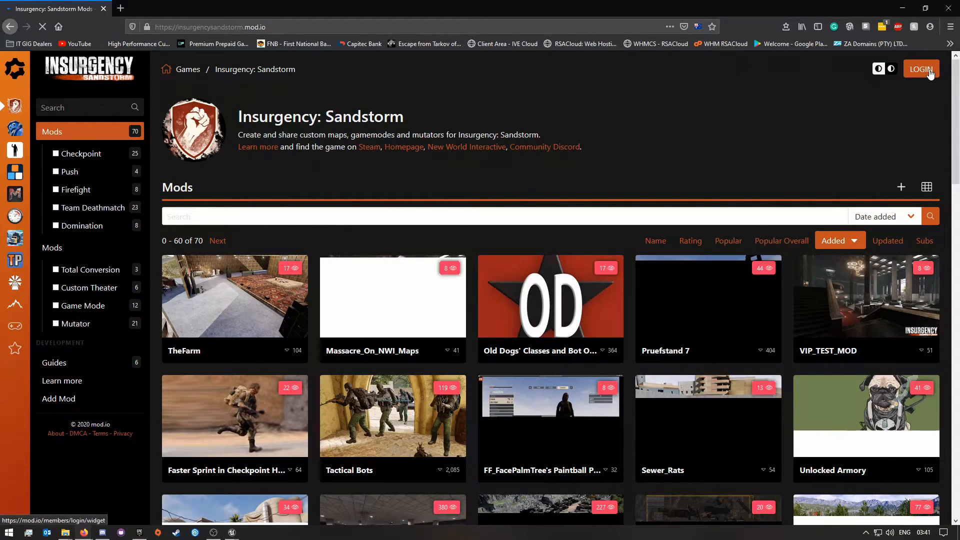
left_click(910, 70)
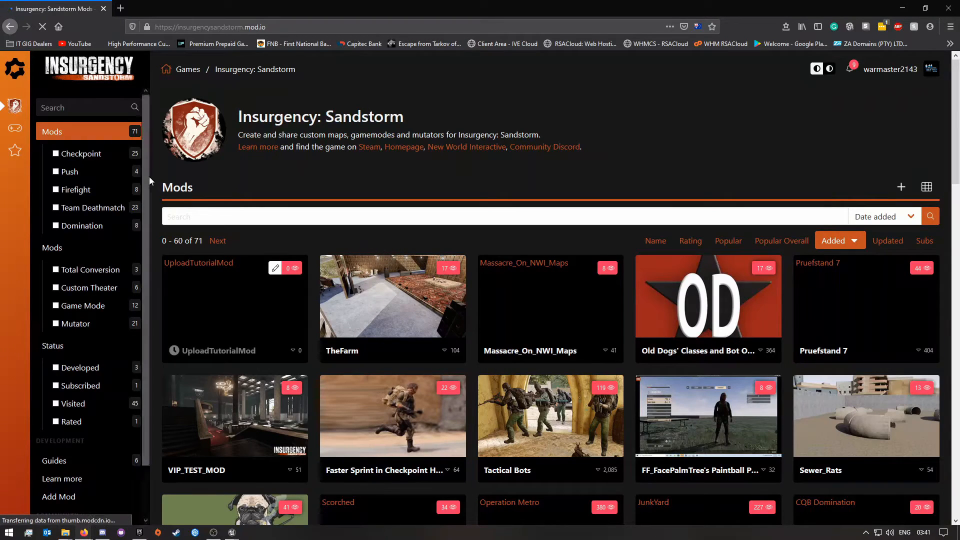
Step: Go to the account's own profile on mod.io and open UploadTutorialMod from its developed mods
scroll(75, 472, "down", 1)
scroll(77, 467, "up", 1)
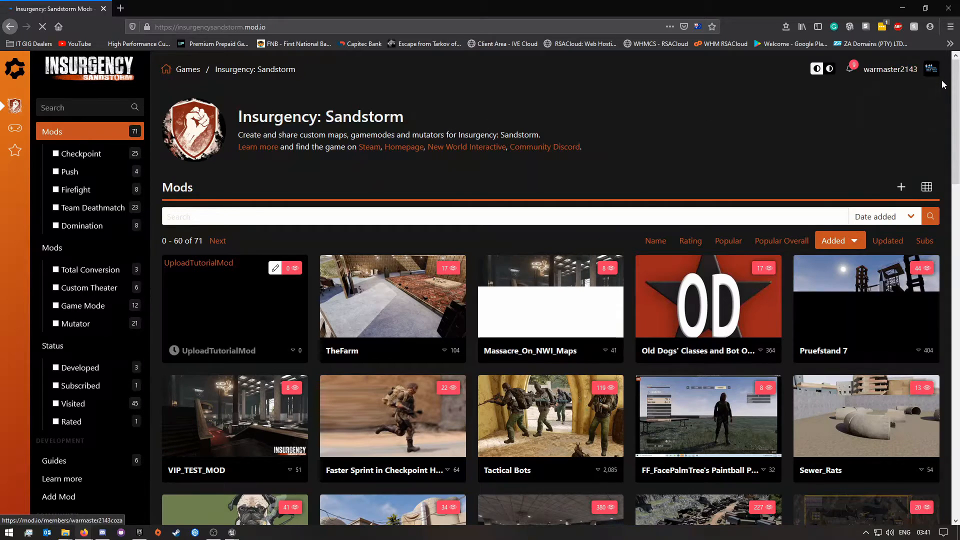
mouse_move(932, 75)
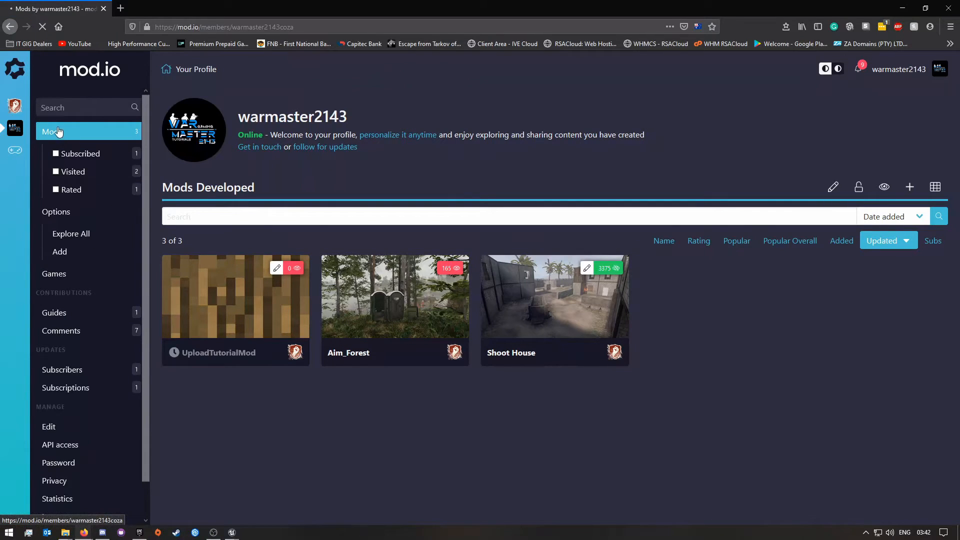
left_click(239, 319)
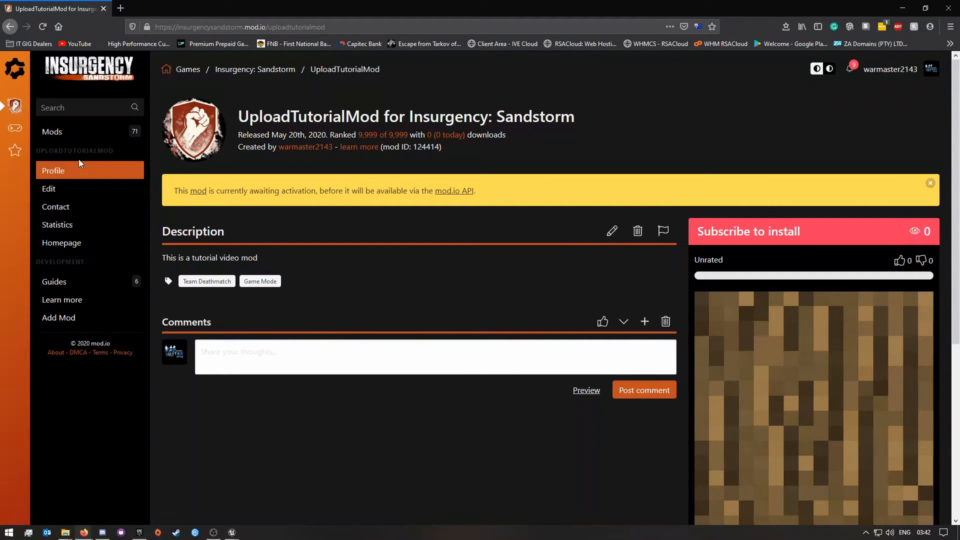
Step: Look through the UploadTutorialMod page, including its activation status, description, tags, comments and image
scroll(488, 304, "down", 5)
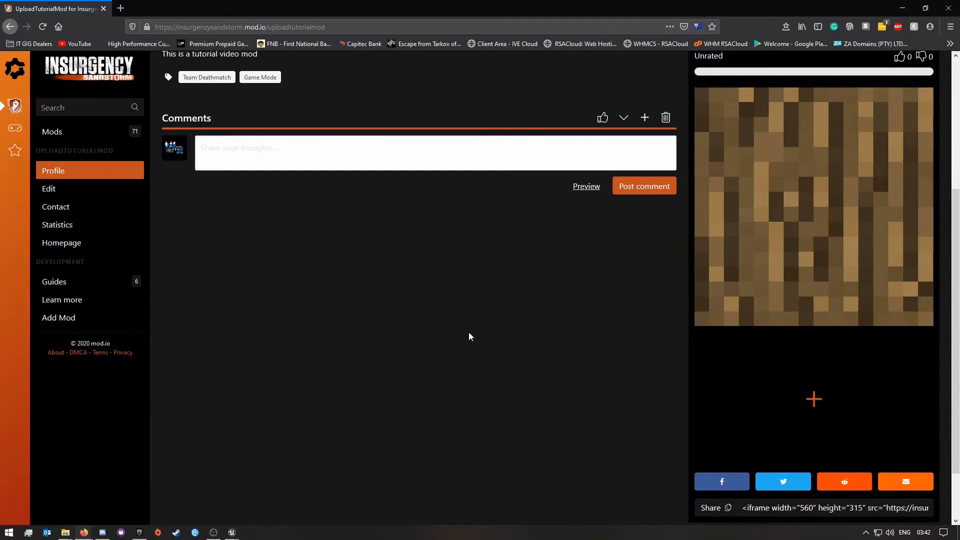
scroll(373, 281, "up", 5)
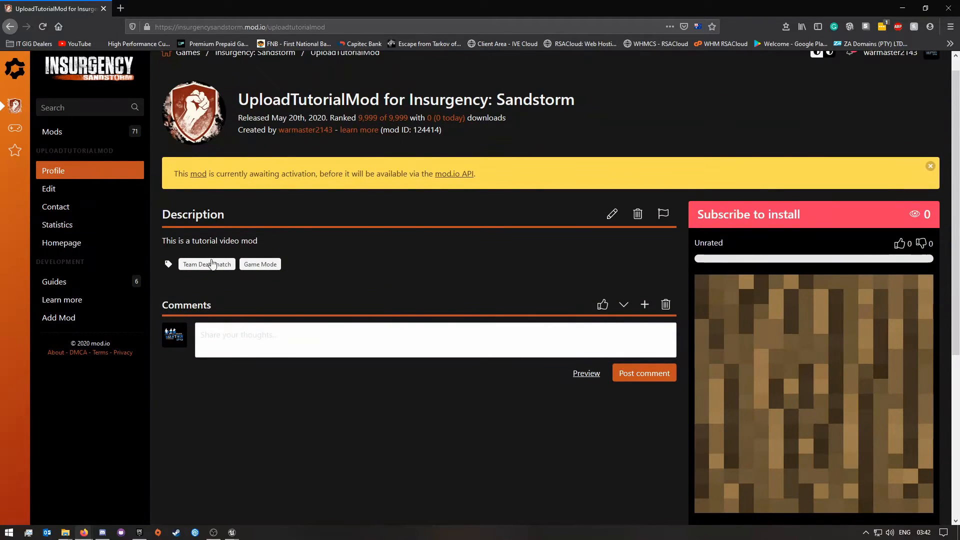
scroll(455, 448, "down", 5)
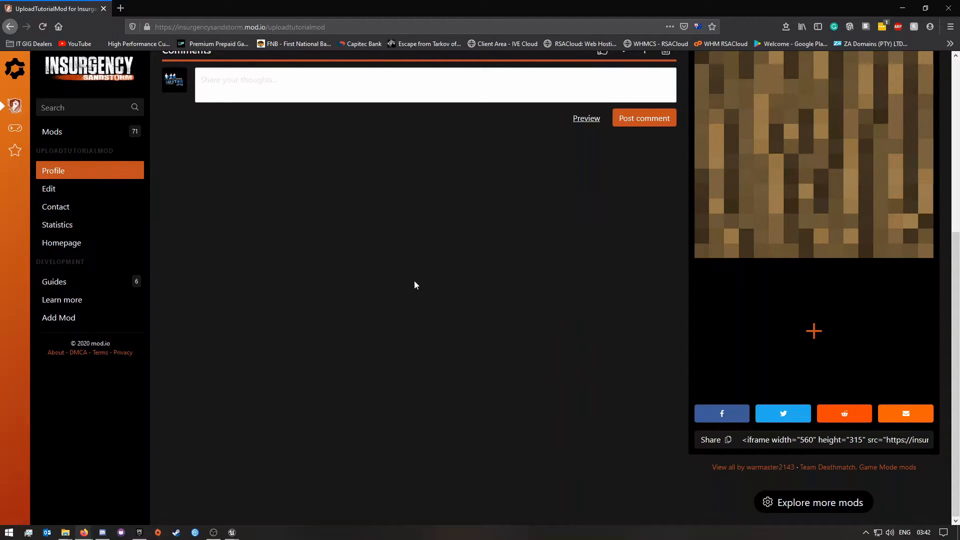
scroll(350, 275, "up", 5)
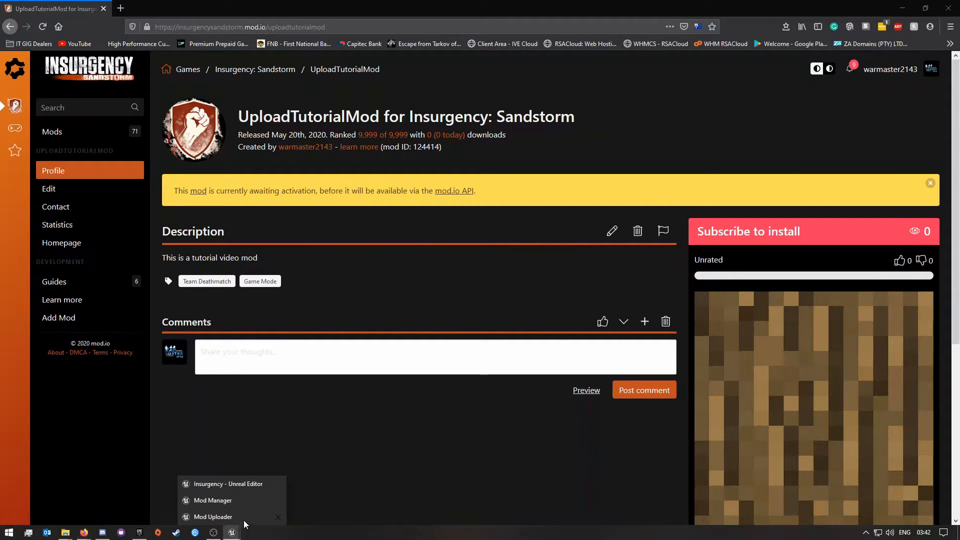
Step: Bring the Mod Uploader window over the mod page to check the upload status, and minimize it
left_click(235, 521)
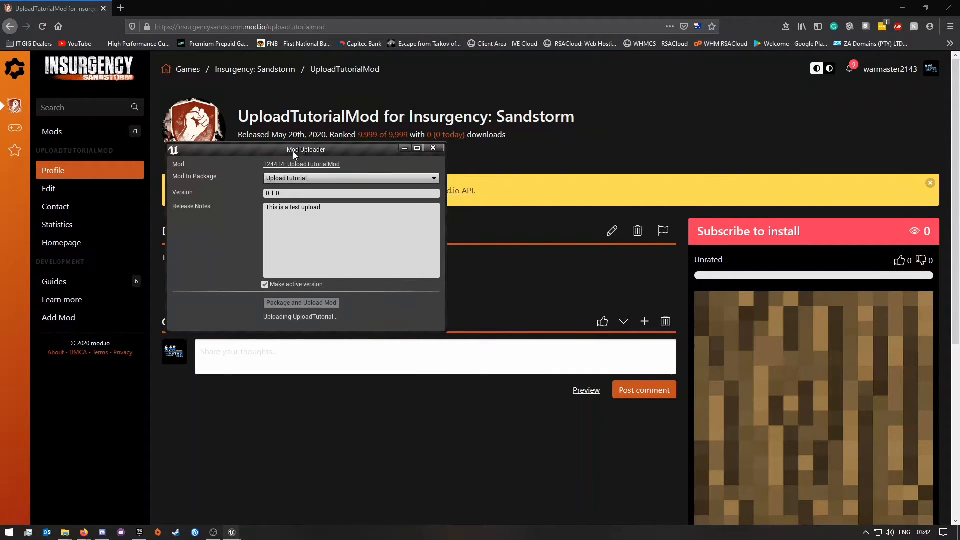
left_click_drag(294, 154, 431, 189)
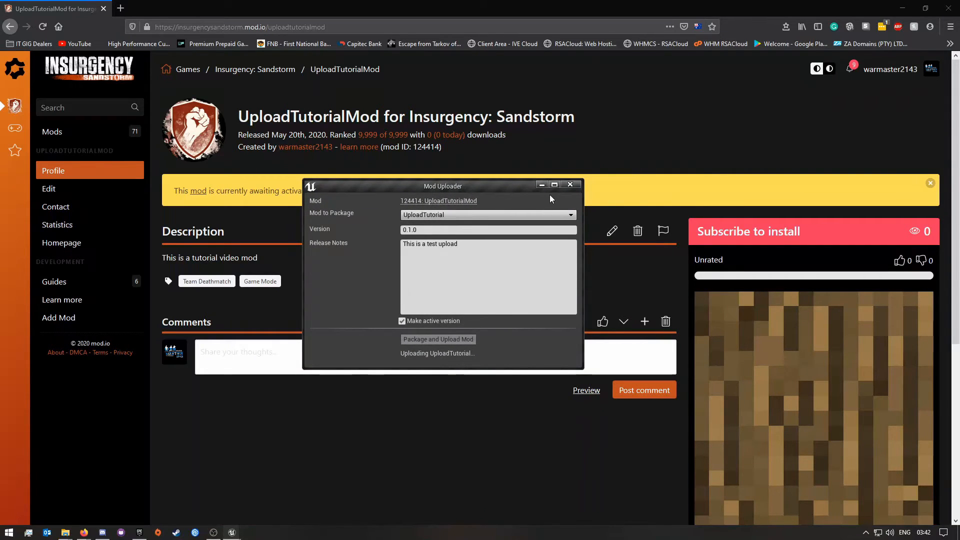
left_click(542, 185)
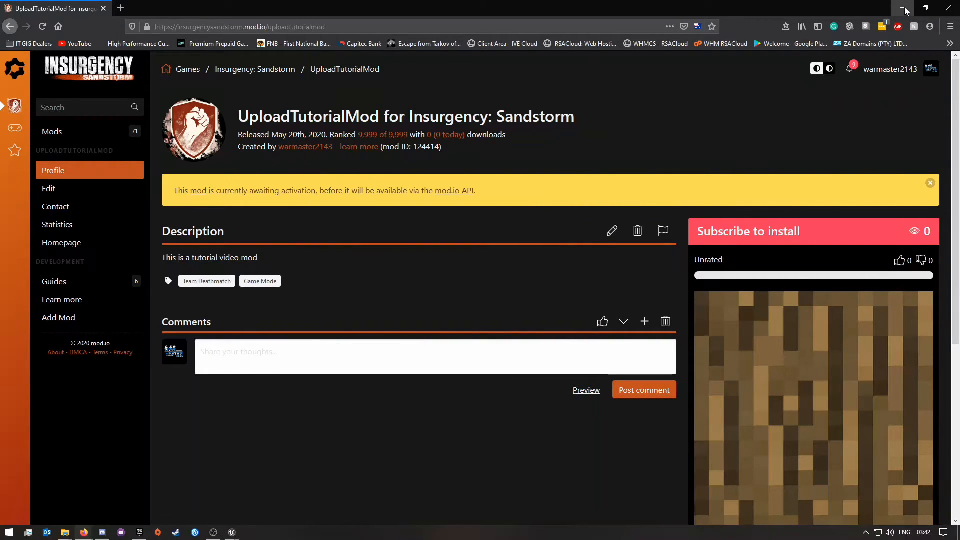
Step: Return to the Sandstorm Editor, clear away the UploadTutorial folder window and bring up the Mod Uploader window to check the upload progress
left_click(903, 9)
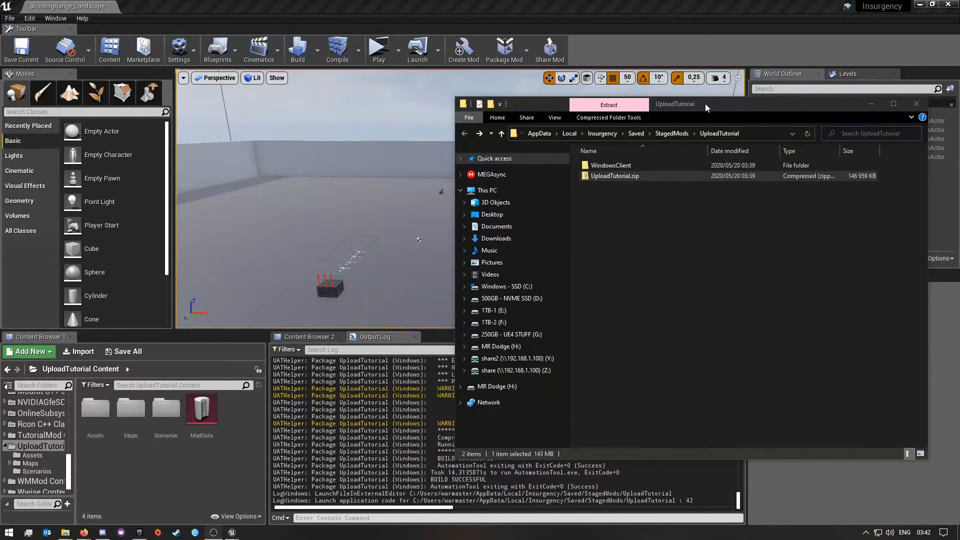
left_click_drag(710, 97, 400, 117)
left_click(615, 115)
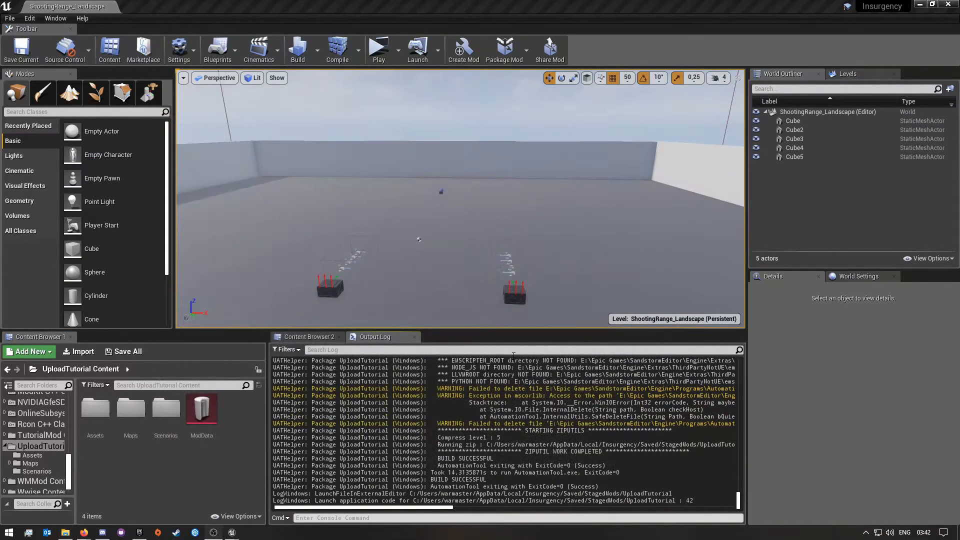
left_click(234, 533)
left_click(239, 518)
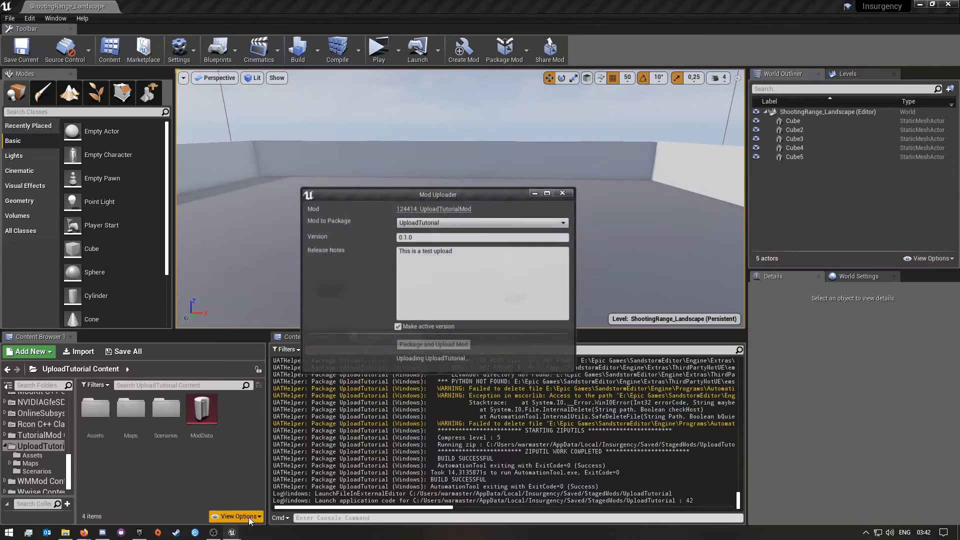
left_click_drag(442, 188, 430, 116)
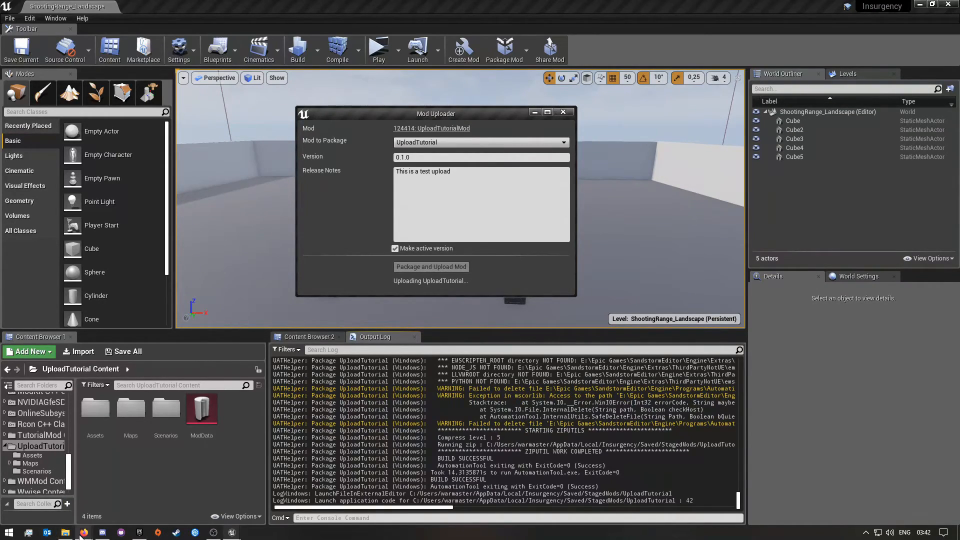
Step: Switch back to Firefox and review the UploadTutorialMod page, including its title and release listing, after the upload
mouse_move(80, 536)
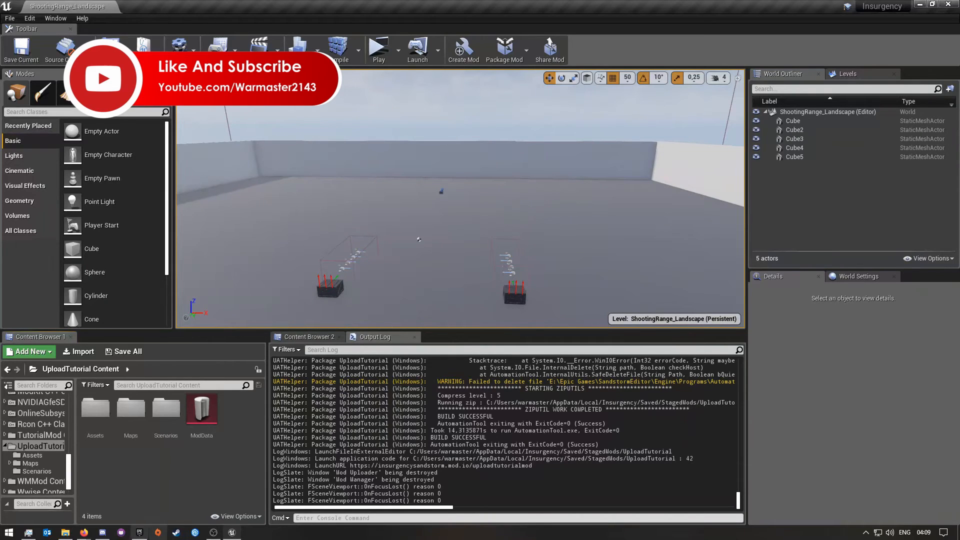
mouse_move(84, 532)
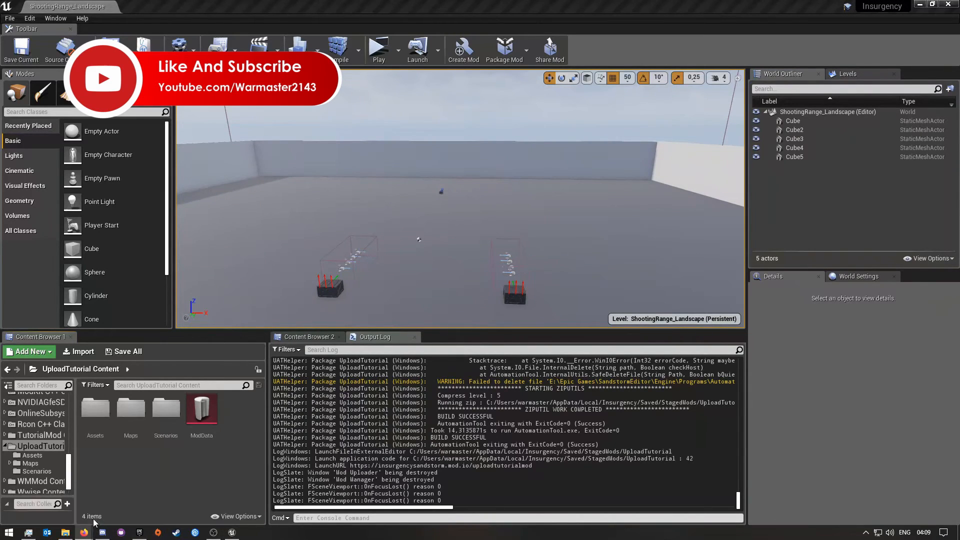
left_click(94, 518)
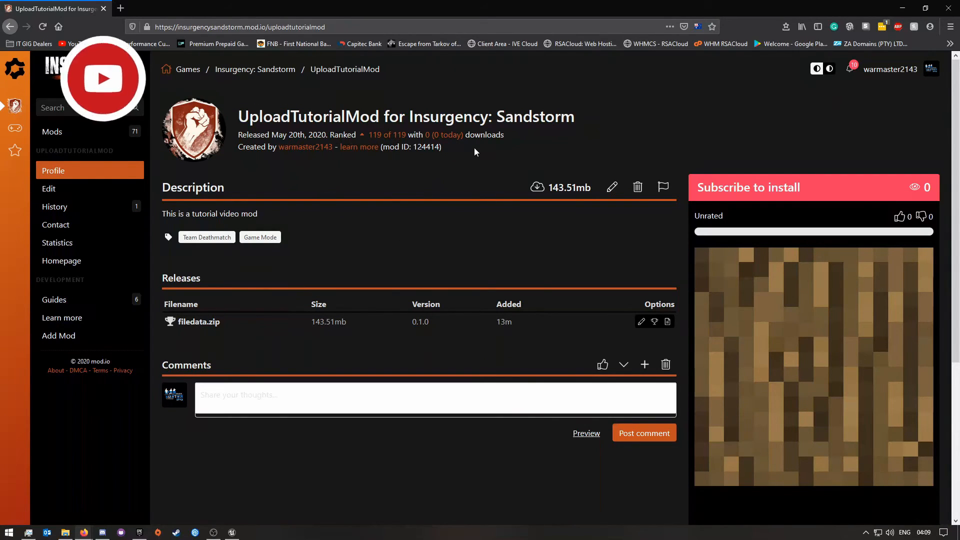
left_click_drag(237, 117, 598, 118)
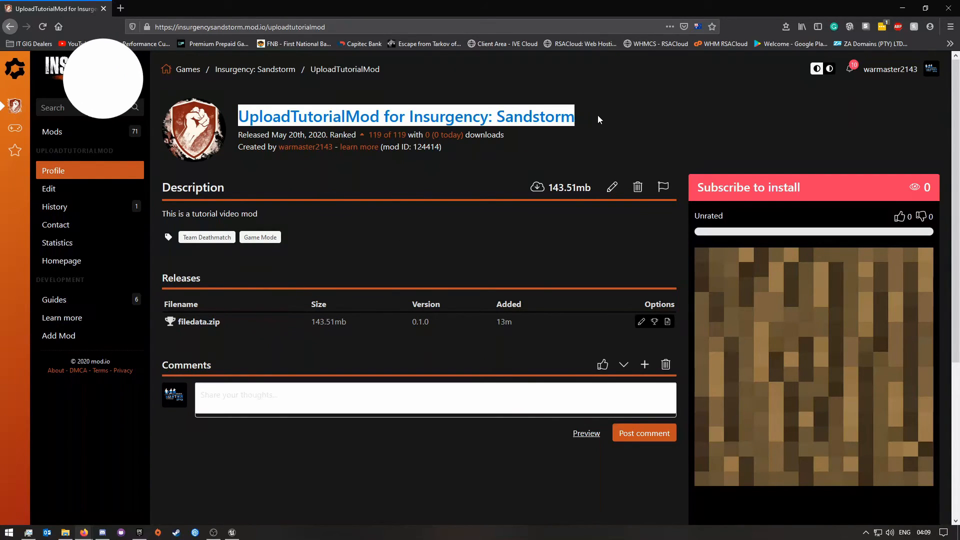
left_click(487, 154)
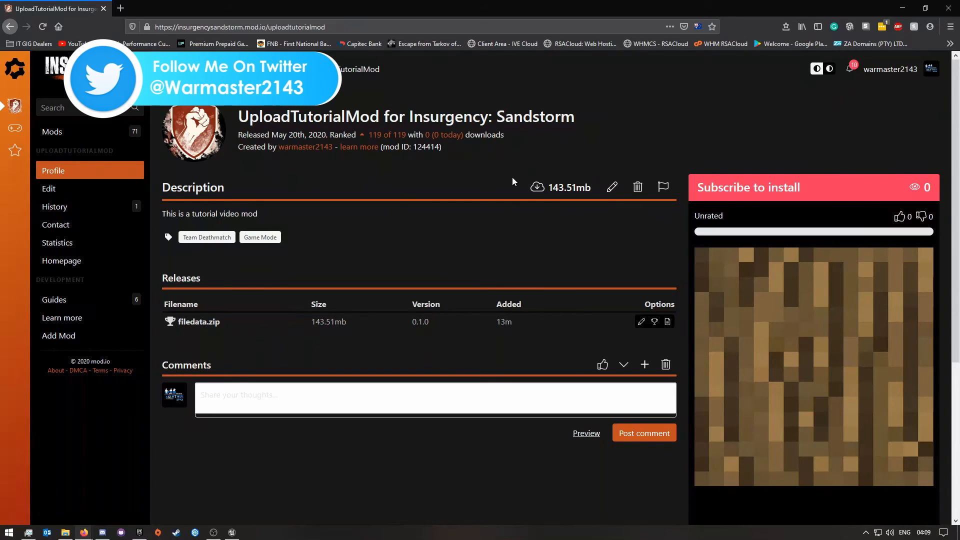